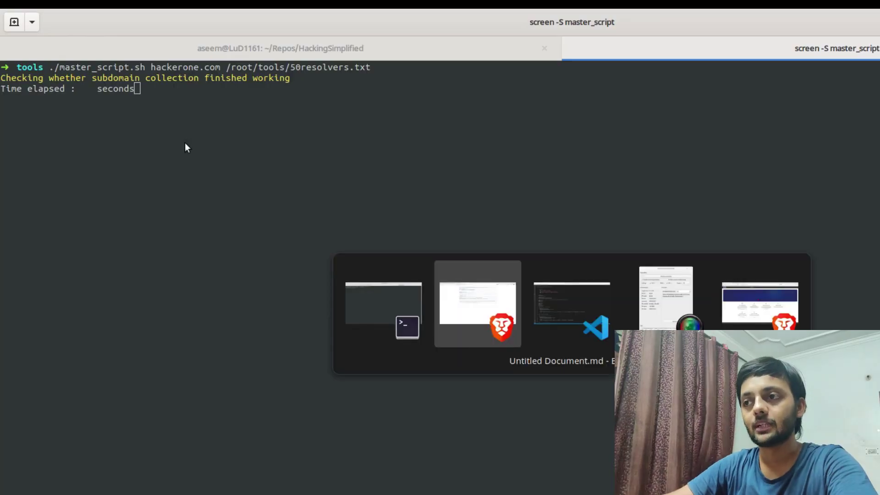
key(Tab)
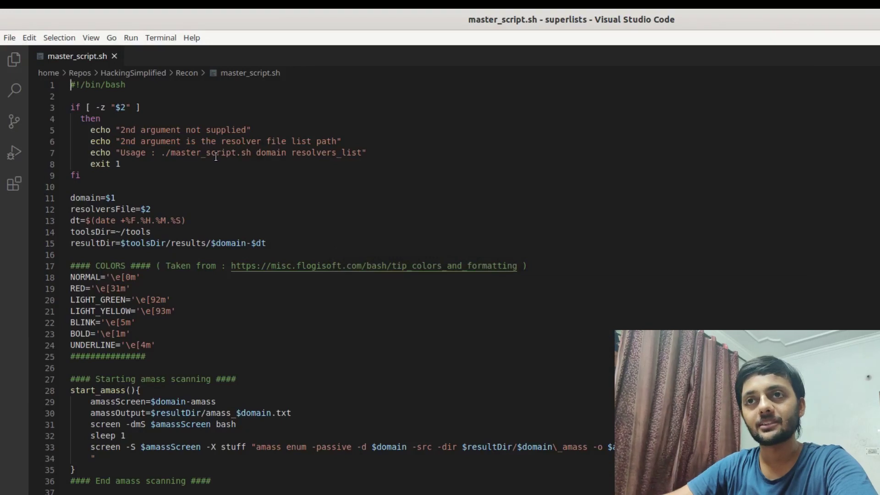
scroll(216, 156, down, 10)
scroll(216, 156, down, 12)
scroll(215, 157, down, 8)
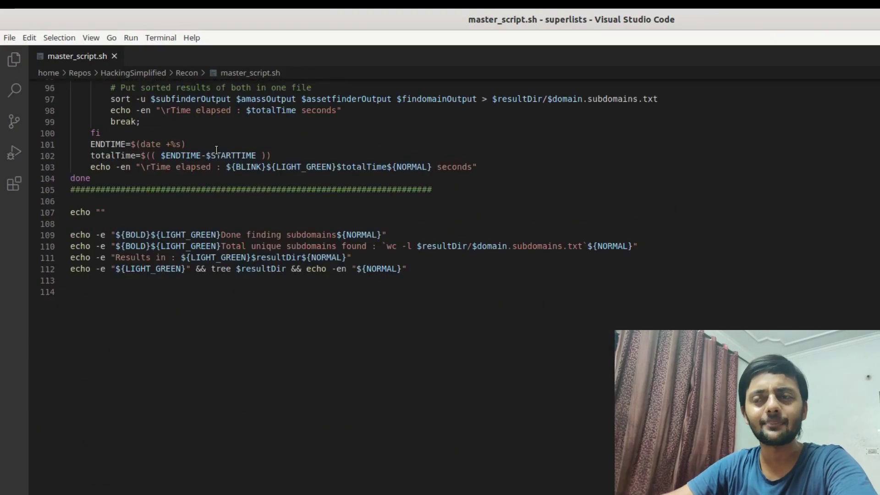
scroll(215, 150, up, 10)
scroll(215, 150, up, 10)
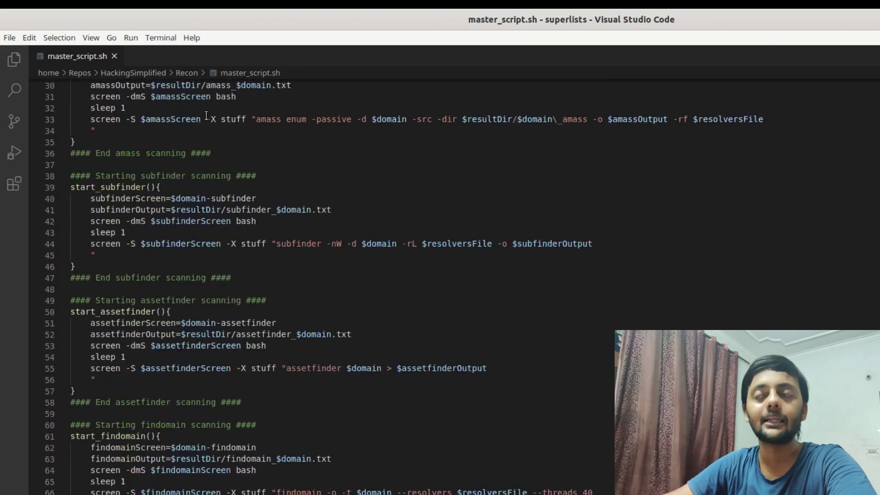
scroll(206, 117, up, 10)
scroll(210, 269, up, 3)
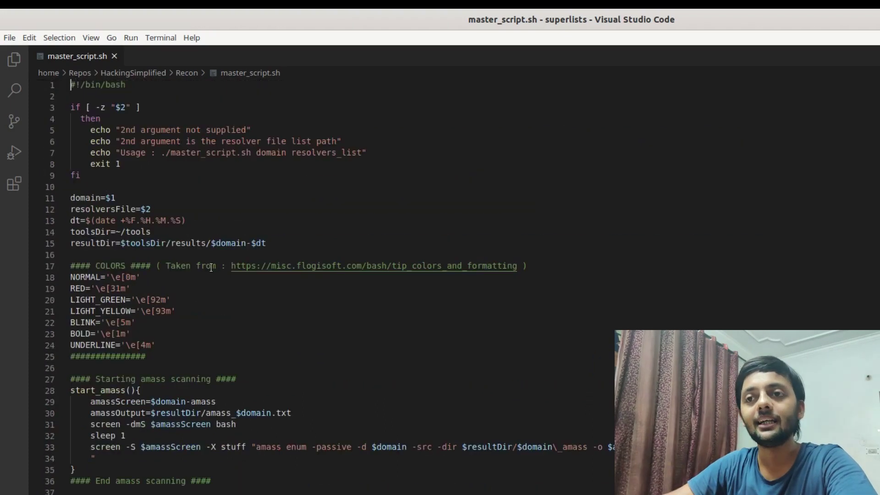
drag(179, 358, 40, 264)
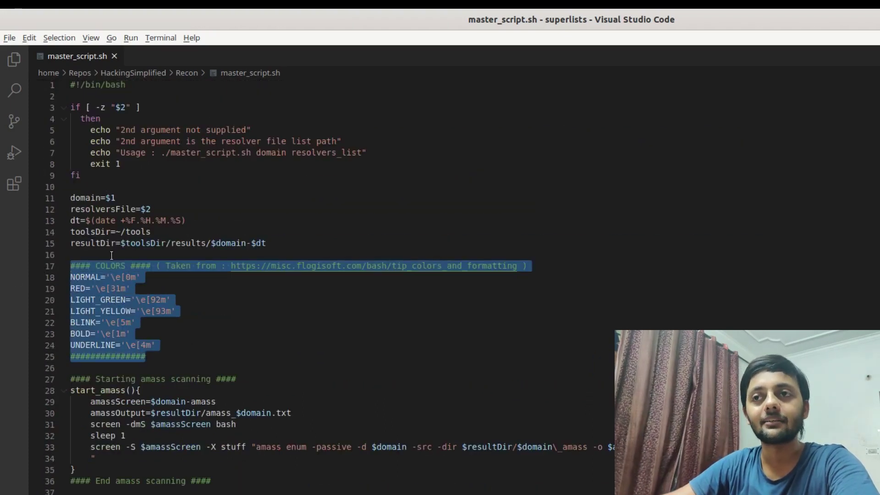
key(alt+Tab)
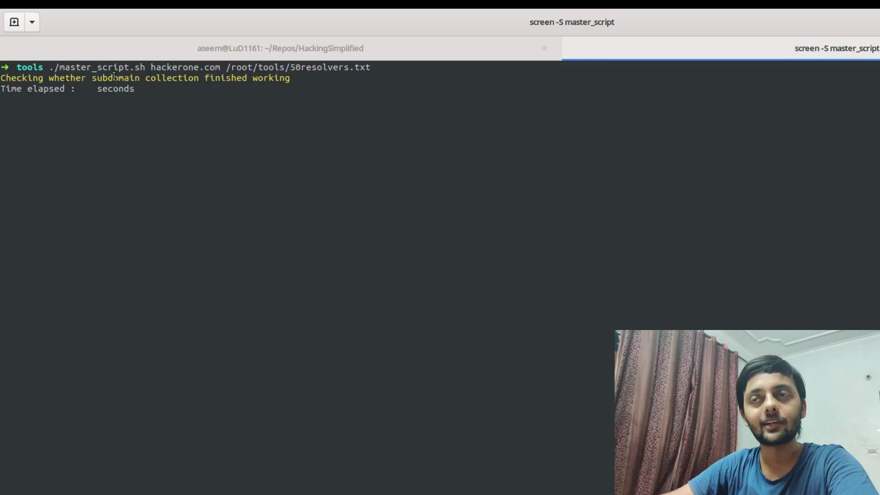
key(alt+Tab)
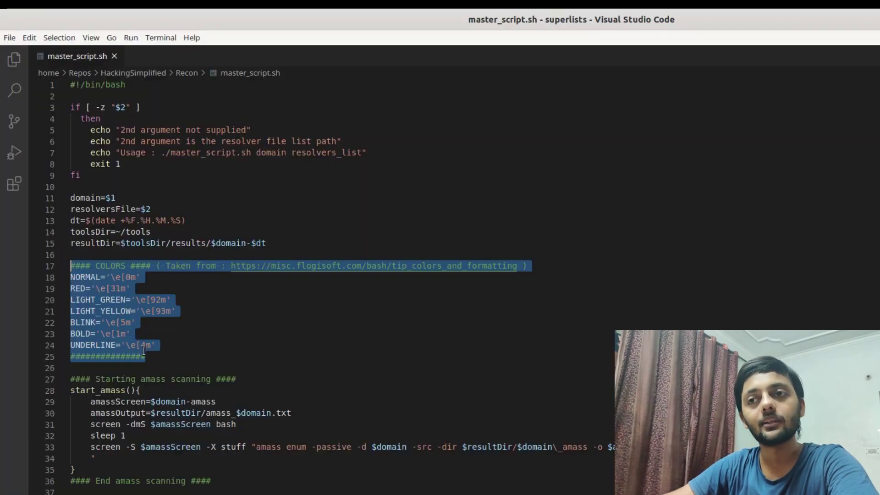
click(110, 336)
double_click(83, 323)
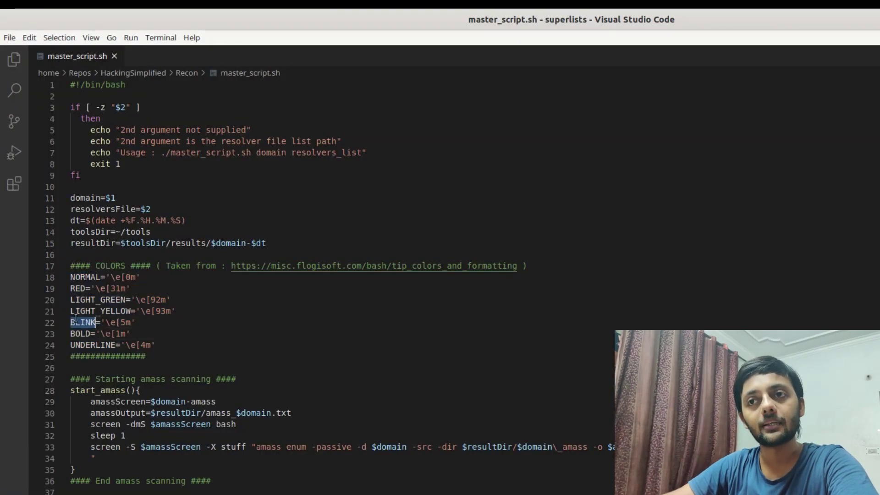
drag(157, 312, 180, 311)
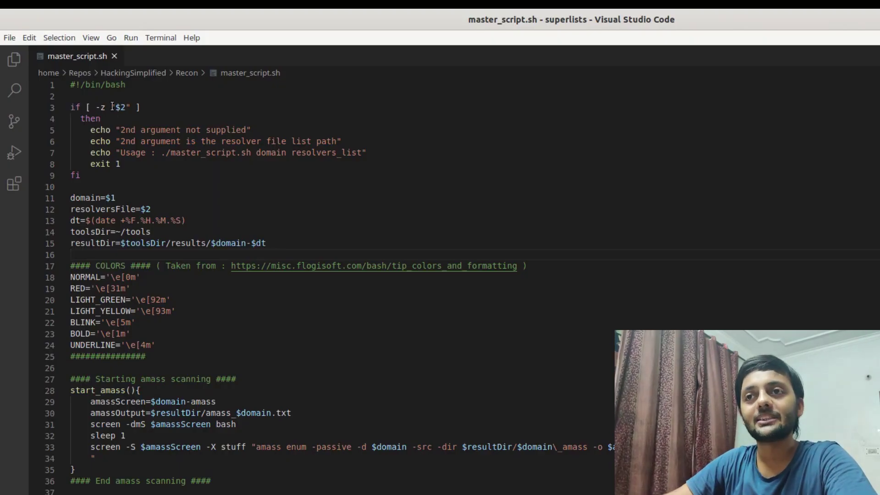
drag(115, 107, 127, 107)
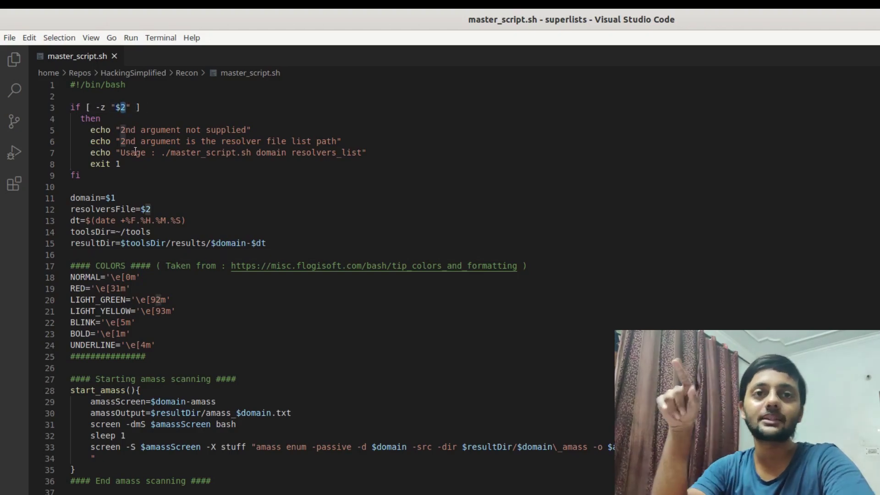
Step: Detach from the screen session and run ./master_script.sh with no arguments
key(alt+Tab)
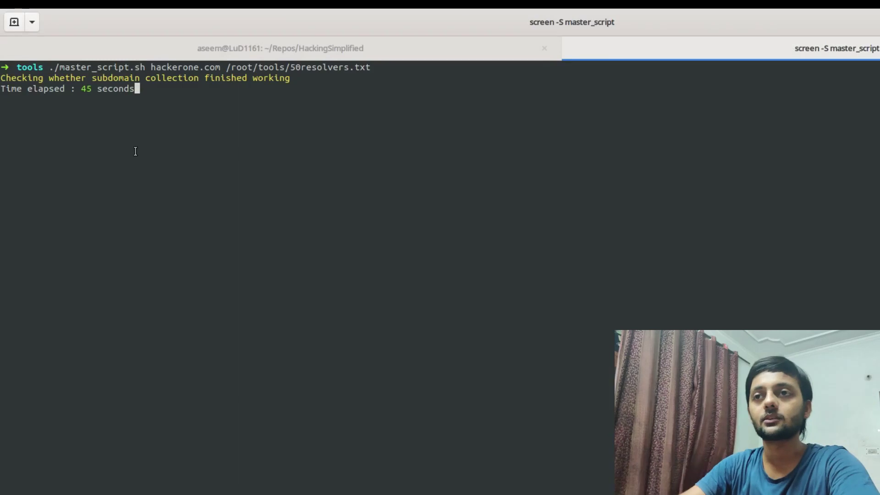
key(ctrl+a)
text(d./)
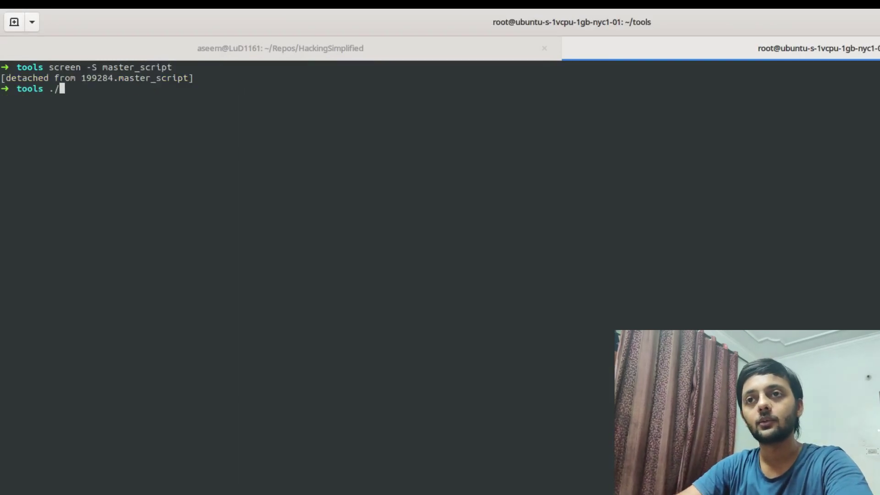
text(master)
key(Tab)
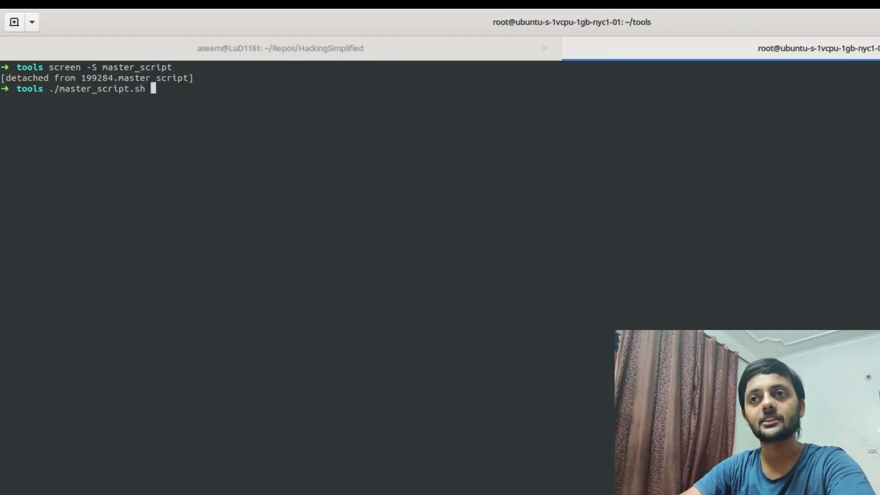
key(ctrl+l)
key(Return)
Step: Highlight the script's missing-argument messages, usage text, exit line and bash shebang
key(alt+Tab)
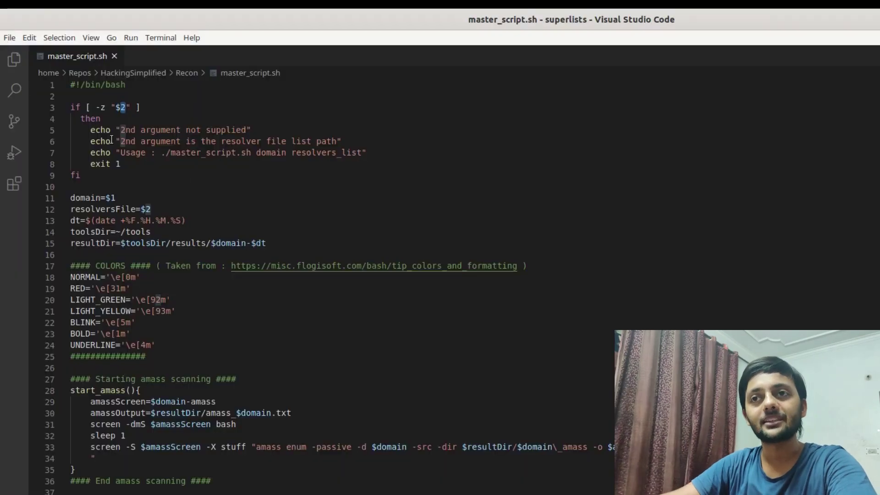
drag(90, 128, 317, 141)
click(316, 141)
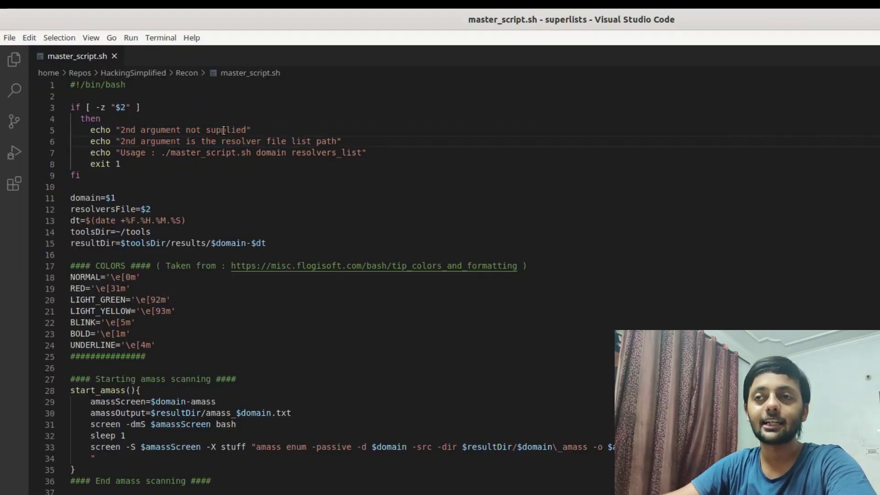
click(181, 140)
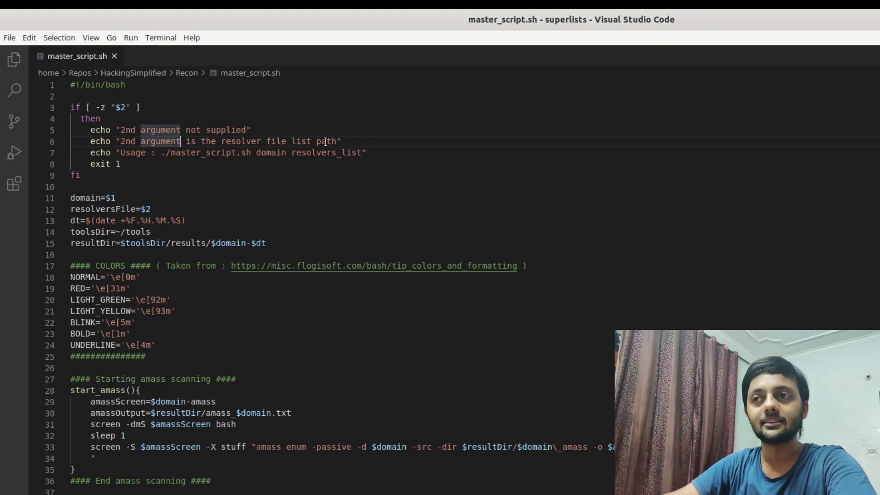
drag(169, 153, 311, 158)
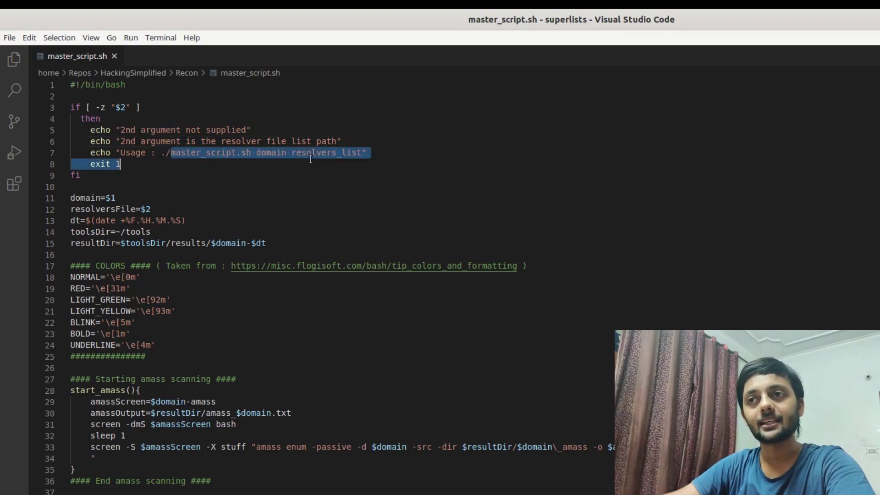
click(337, 152)
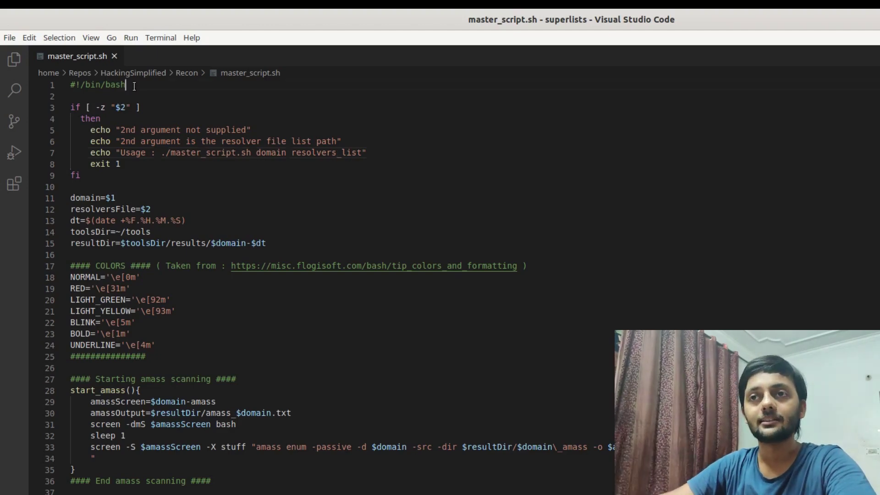
drag(131, 84, 70, 84)
click(72, 95)
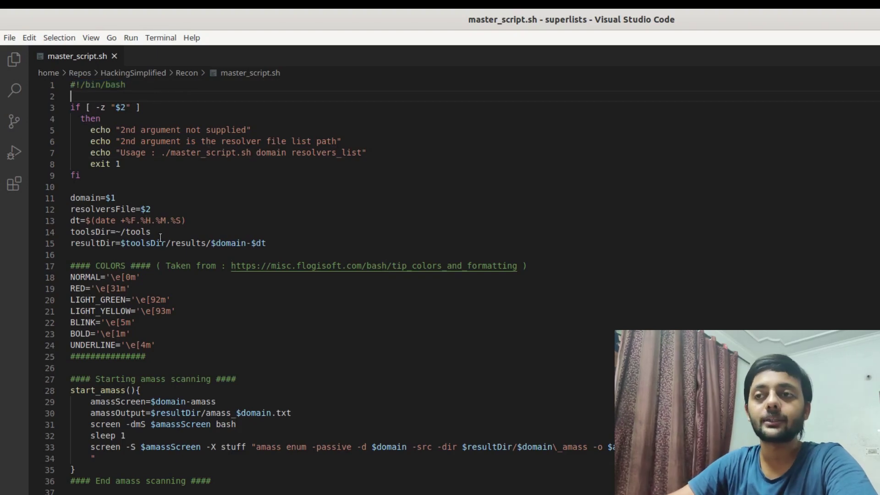
scroll(161, 237, down, 2)
double_click(86, 138)
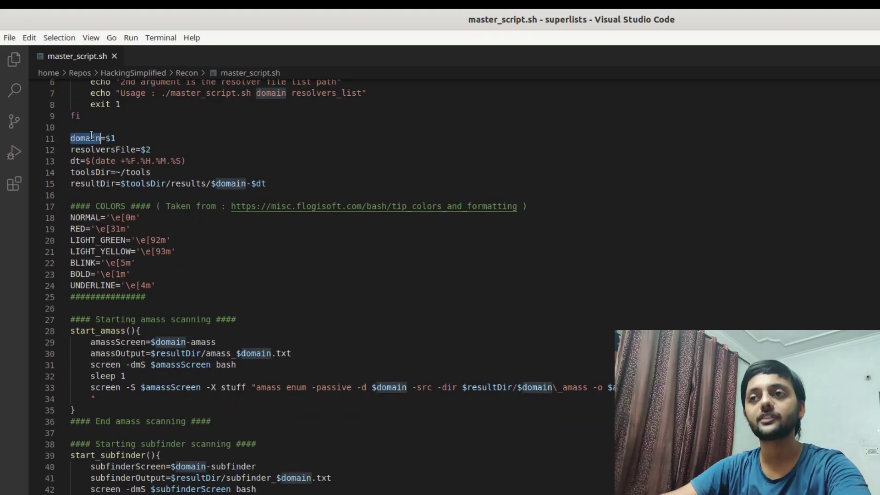
double_click(270, 93)
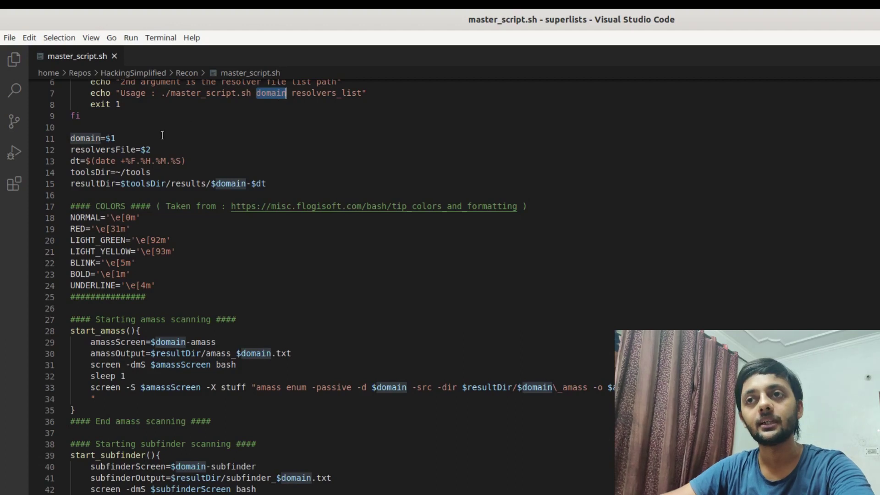
double_click(148, 149)
double_click(121, 149)
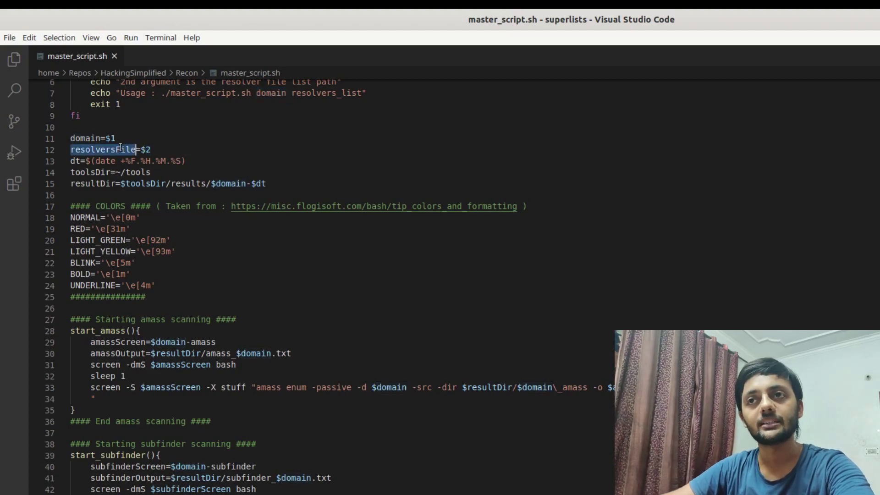
key(alt+Tab)
key(alt+Tab)
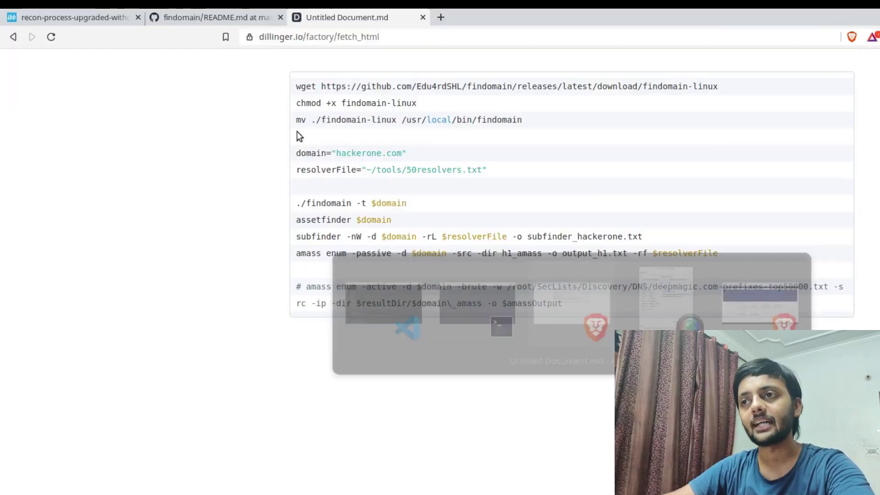
double_click(328, 170)
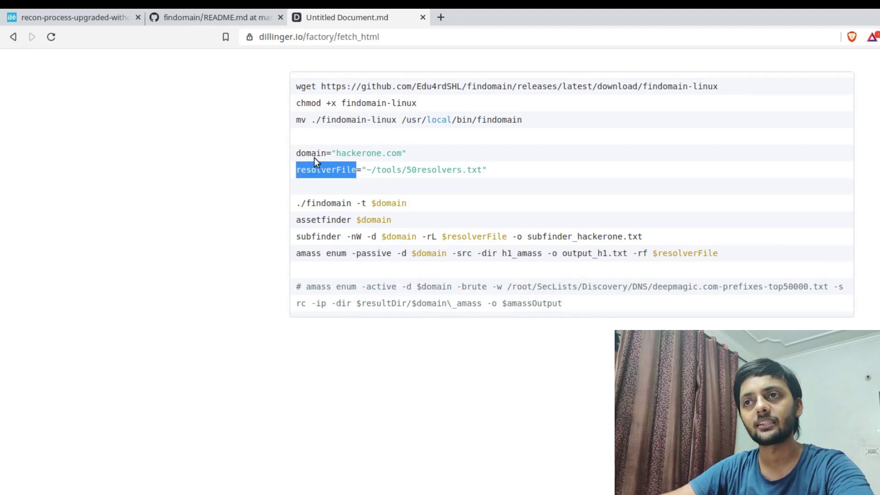
double_click(309, 153)
key(alt+Tab)
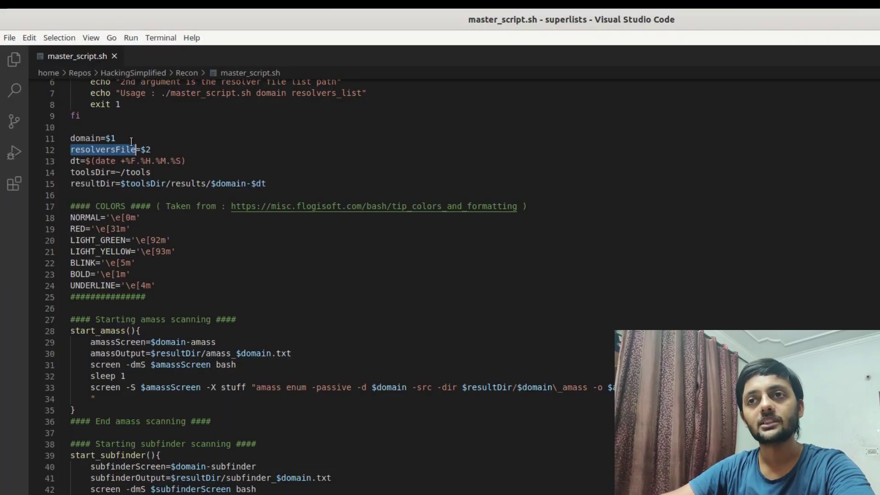
key(alt+Tab)
double_click(357, 152)
key(alt+Tab)
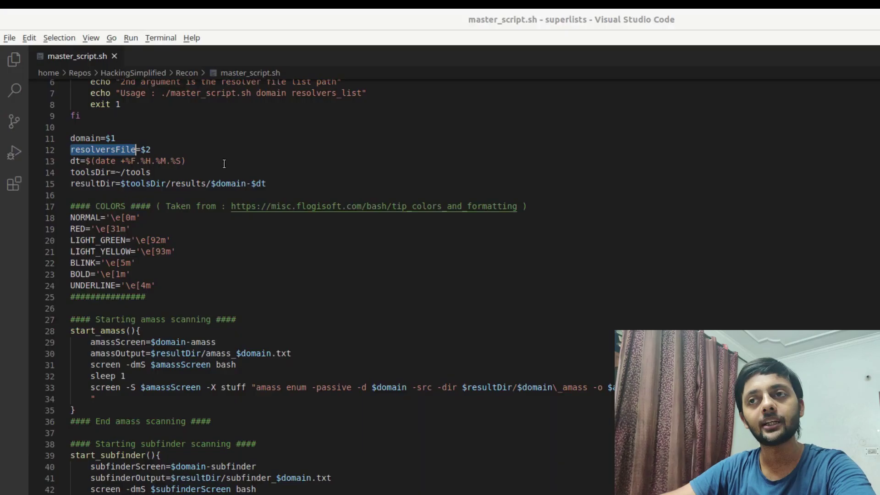
key(alt+Tab)
key(alt+Tab)
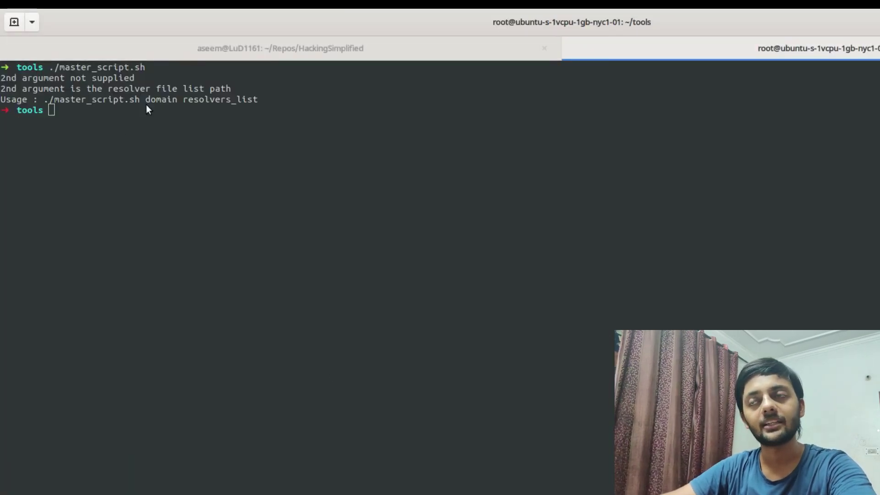
key(alt+Tab)
double_click(112, 152)
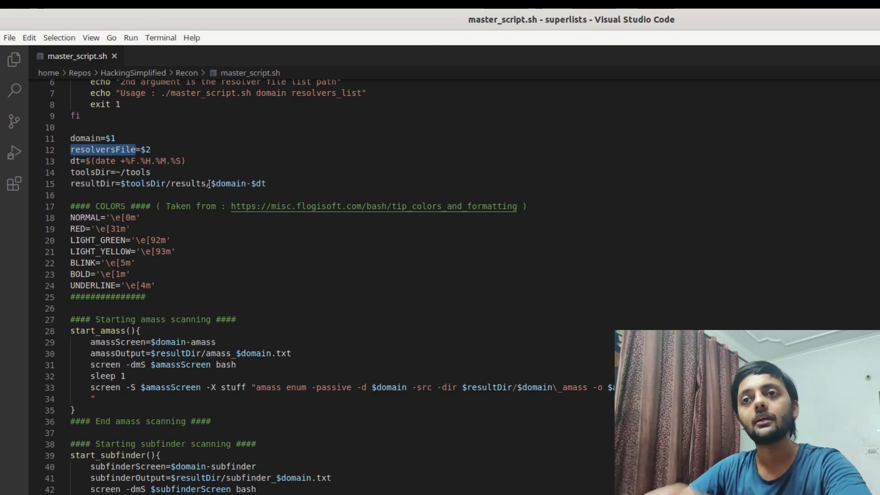
double_click(93, 171)
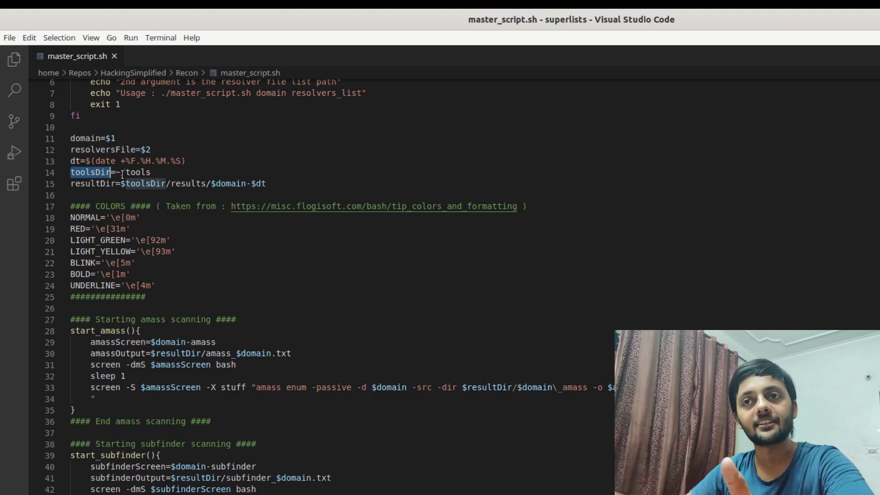
double_click(93, 183)
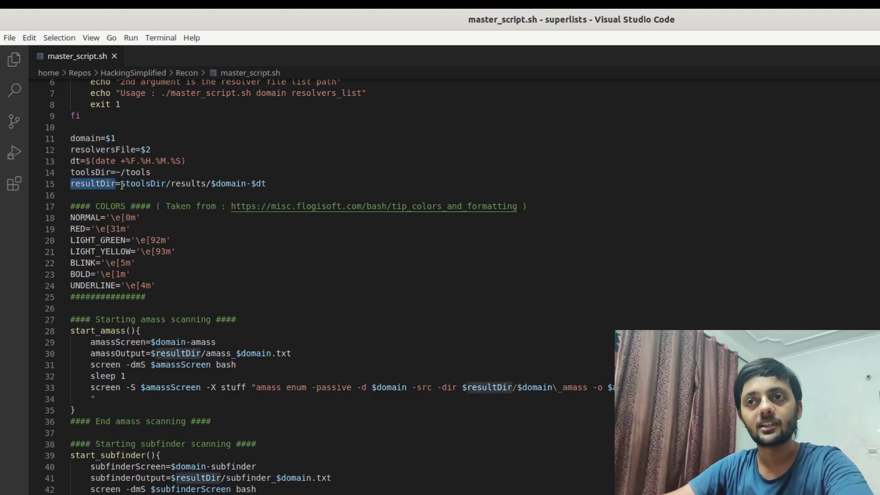
double_click(145, 184)
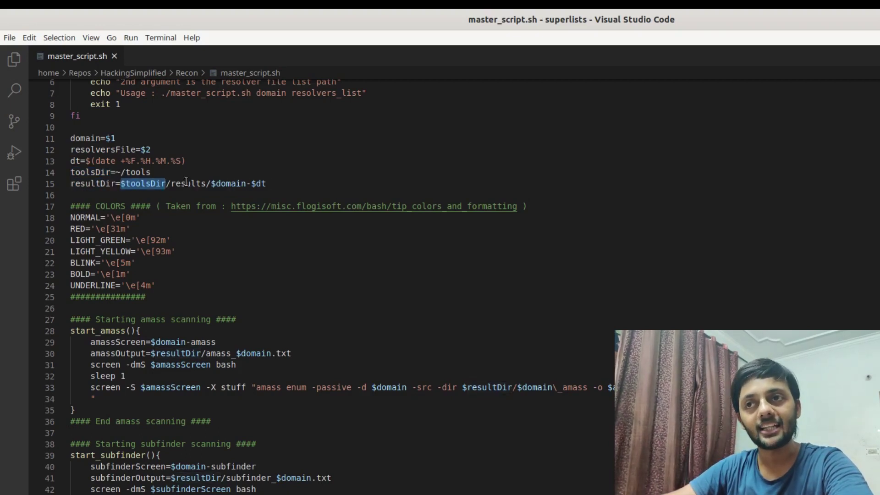
double_click(185, 184)
drag(212, 184, 266, 183)
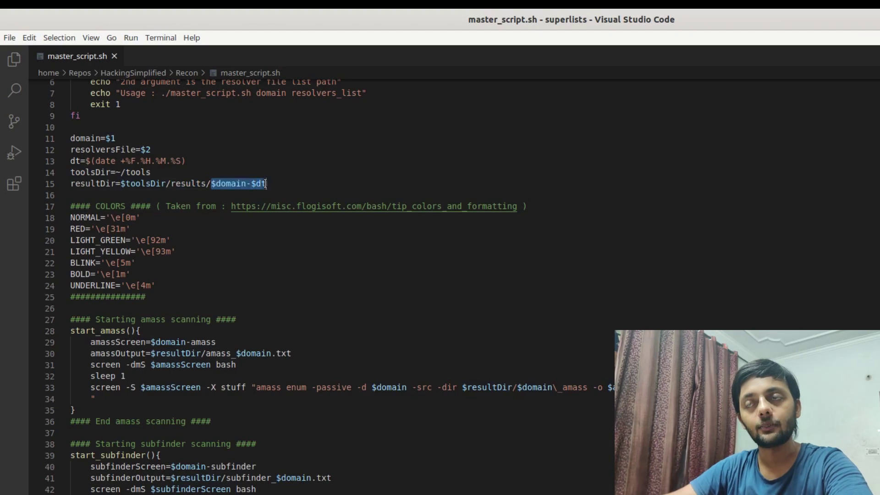
Step: List the tools folder with tree and pick out its results folder
key(alt+Tab)
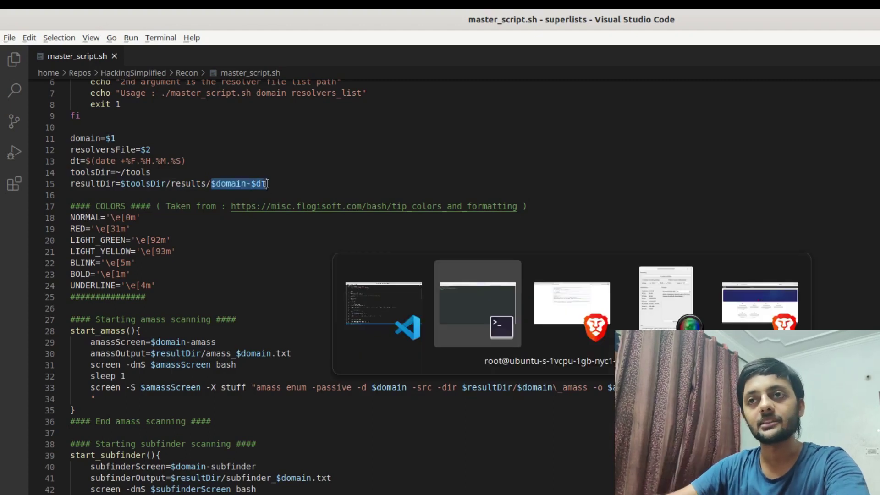
text(tree)
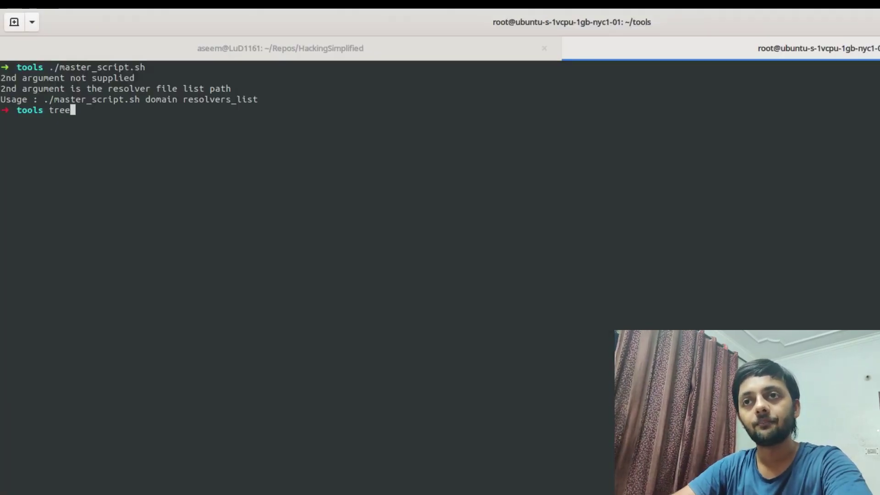
key(ctrl+l)
key(Return)
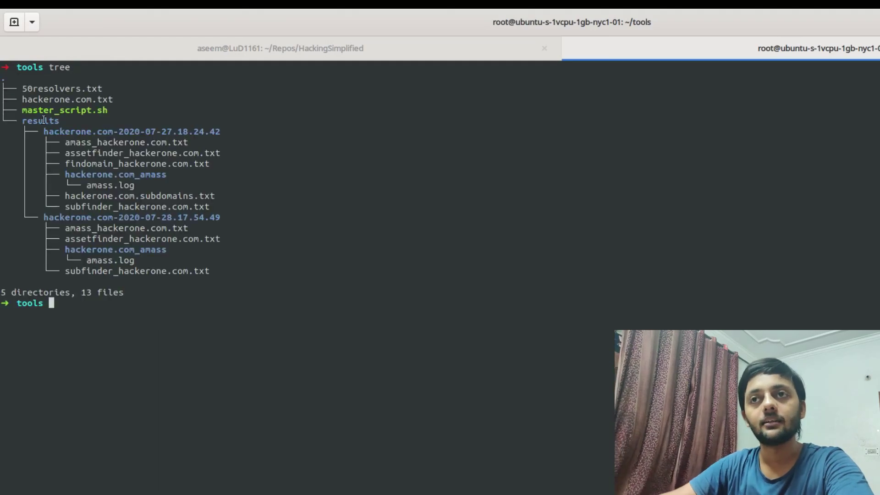
double_click(41, 121)
click(33, 72)
Step: Confirm /root/tools with pwd and mark the hackerone.com folder's 2020-07-27.18.24.42 timestamp
double_click(30, 67)
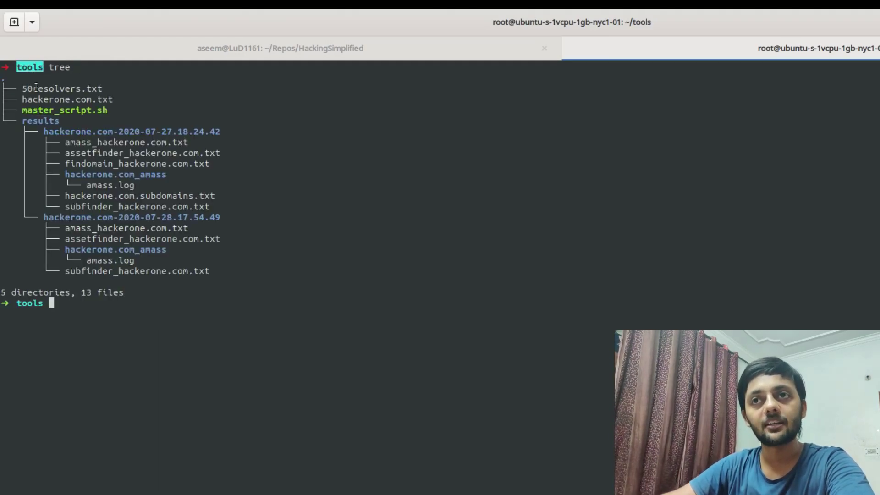
text(pwd)
key(Return)
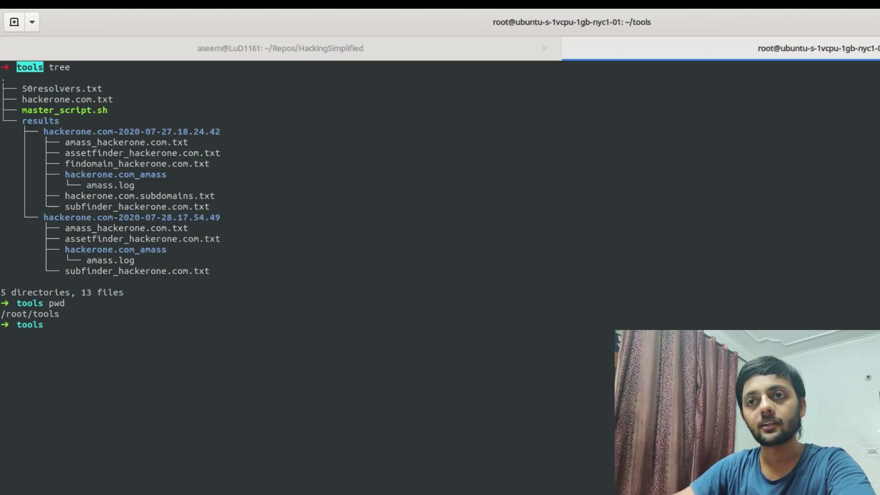
double_click(30, 314)
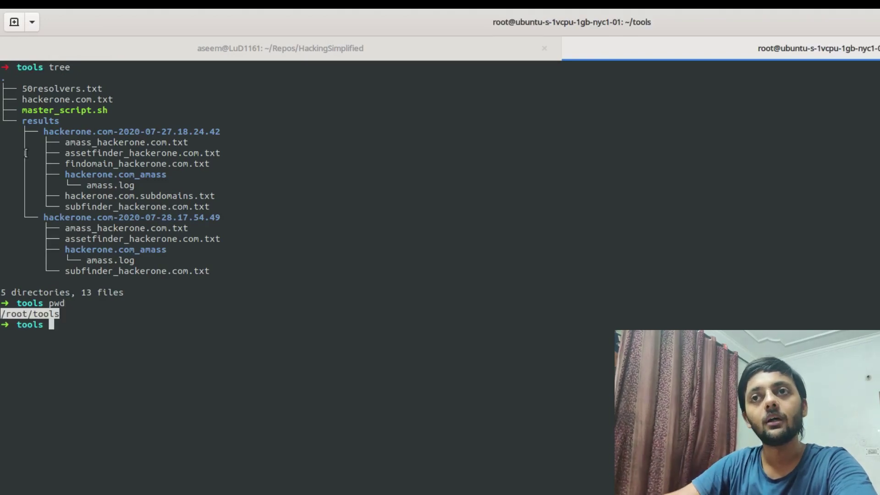
double_click(39, 122)
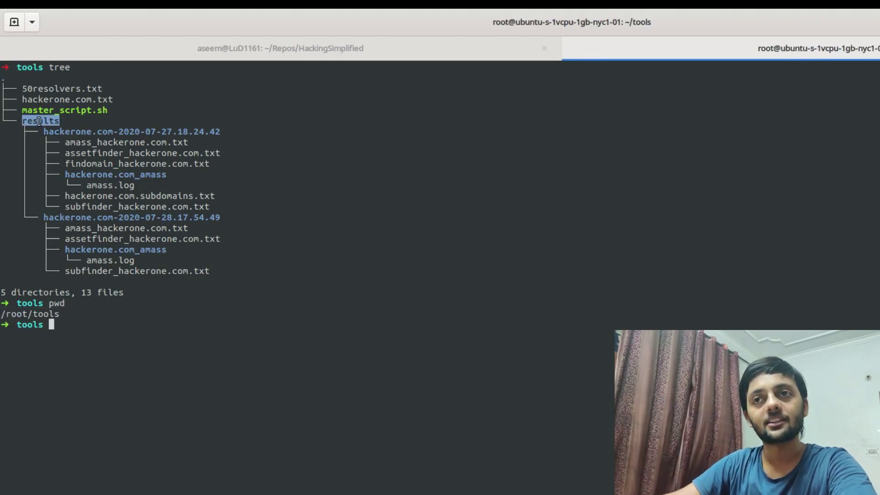
double_click(69, 131)
click(122, 131)
drag(119, 131, 223, 131)
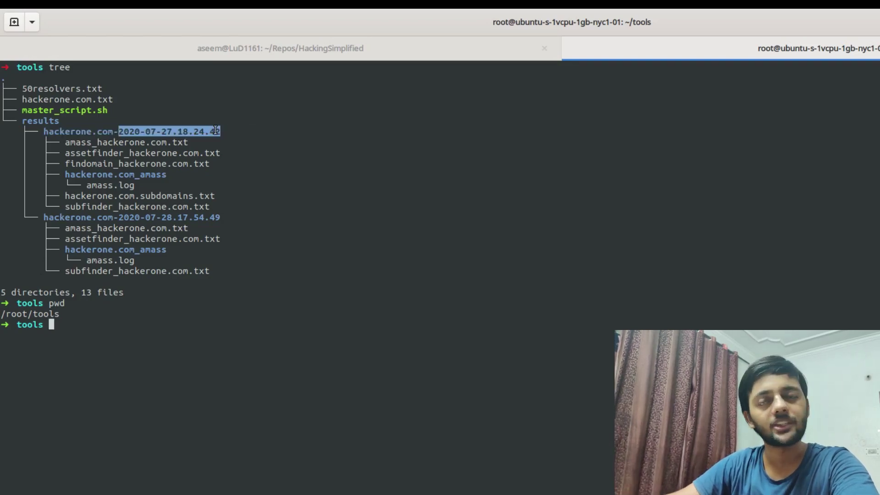
key(alt+Tab)
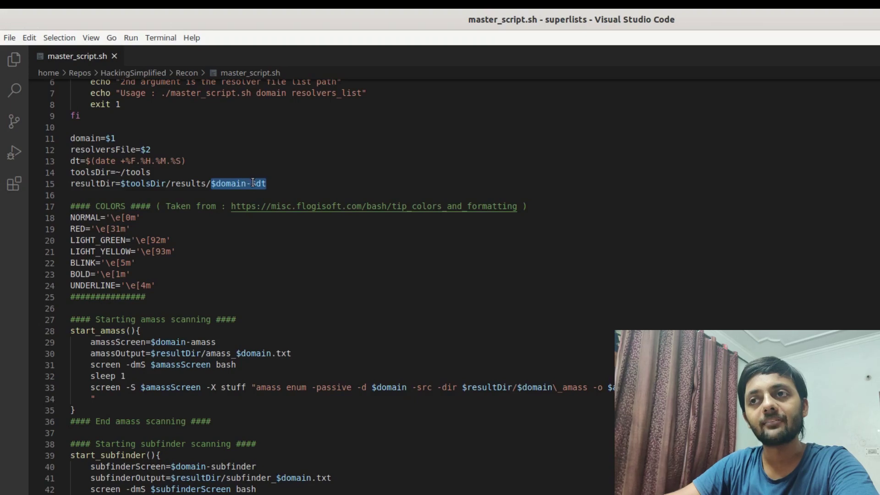
scroll(159, 237, down, 1)
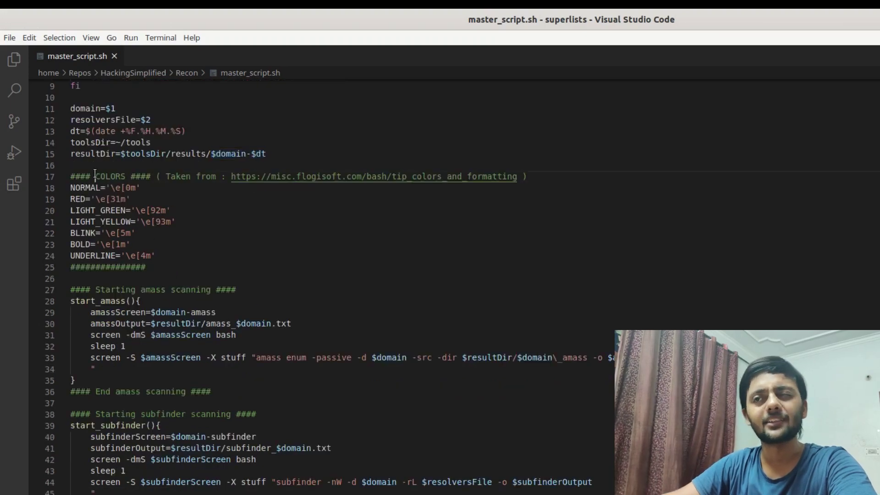
Step: Fold and select the start_amass function, then highlight amassScreen and its uses
double_click(111, 176)
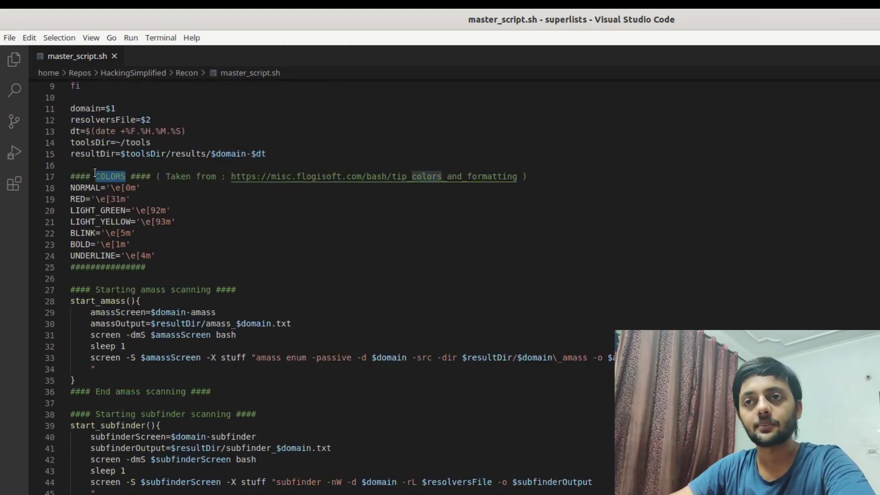
scroll(95, 174, down, 2)
scroll(110, 177, down, 2)
double_click(83, 153)
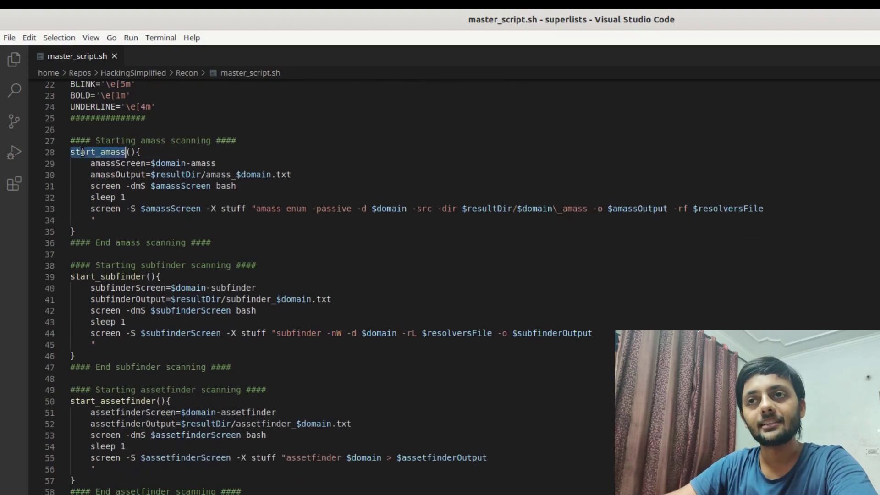
click(70, 152)
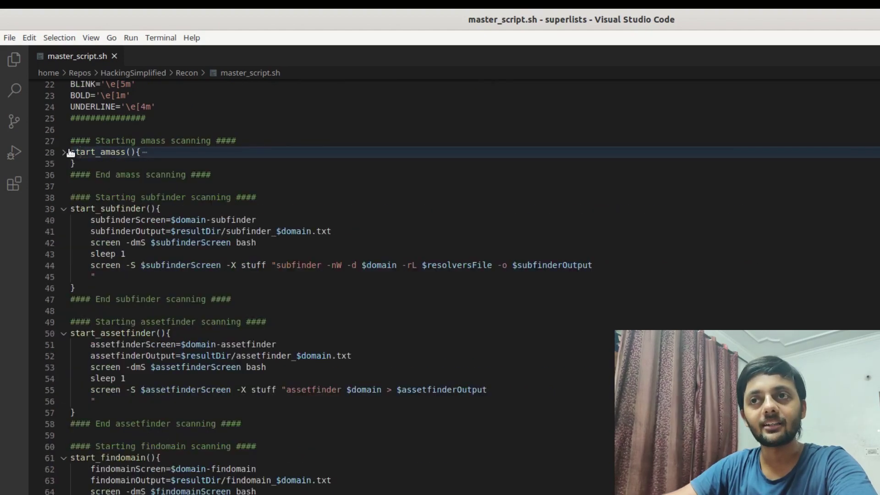
drag(71, 152, 99, 230)
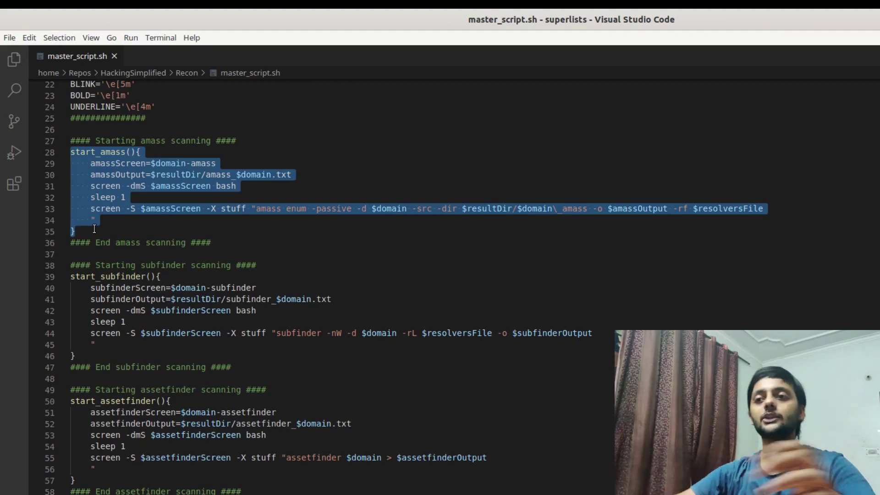
double_click(113, 151)
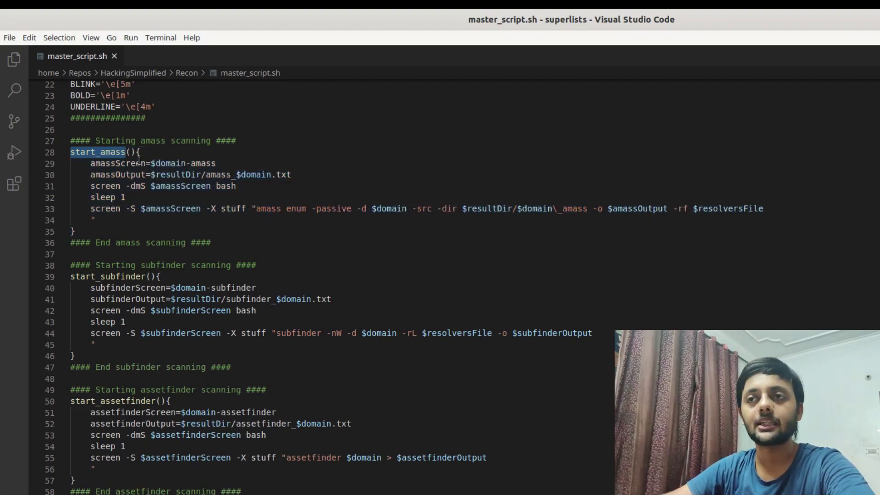
double_click(121, 162)
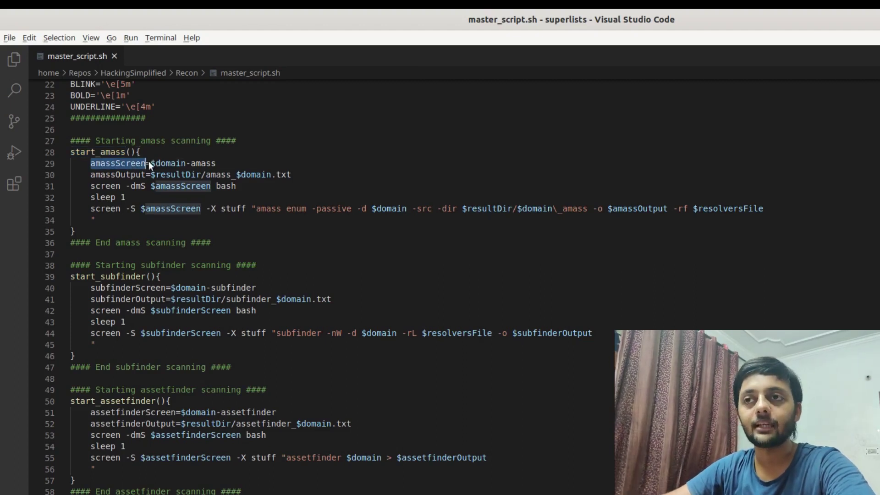
key(alt+Tab)
text(scree)
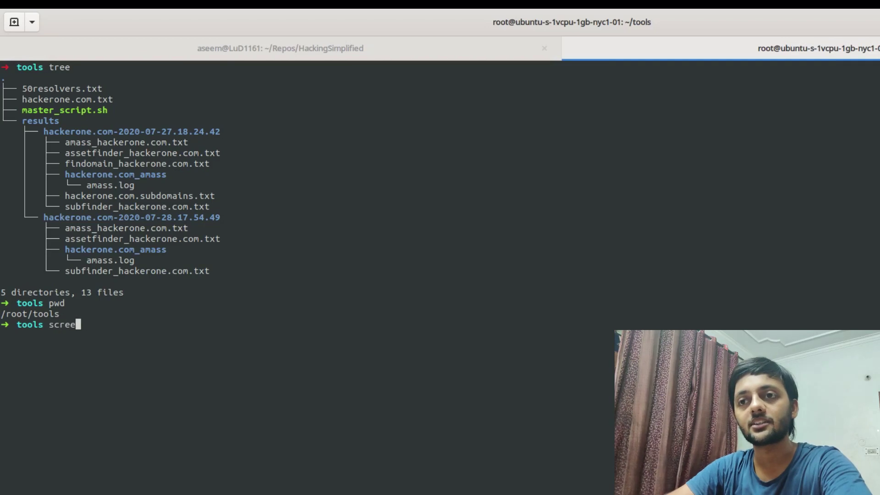
text(n -ls)
Step: Run screen -ls and mark the four hackerone.com scan sessions, cross-checking $domain in the script
key(ctrl+l)
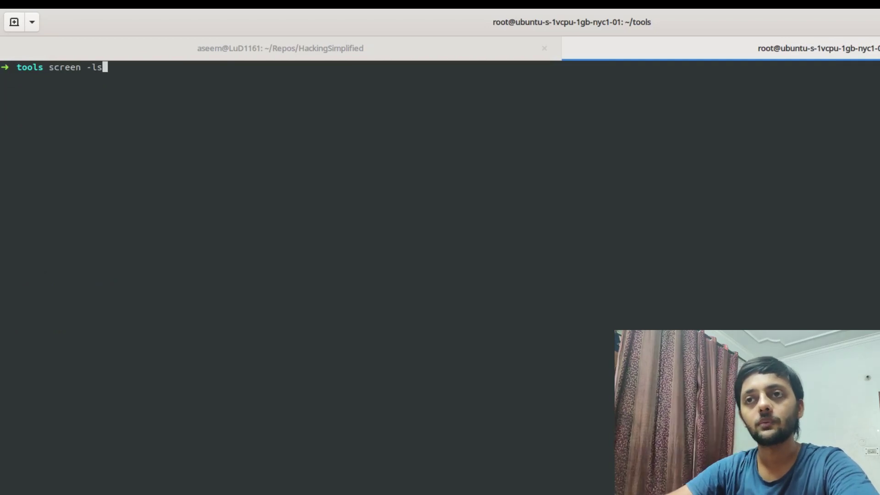
key(Return)
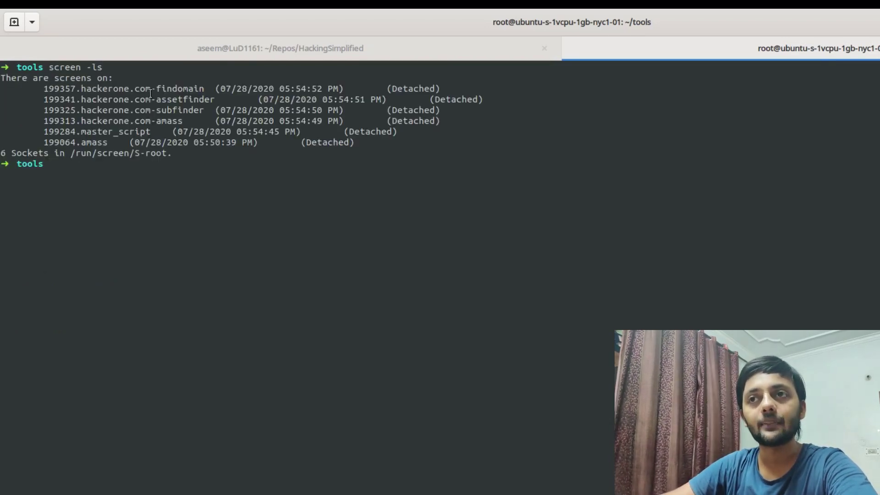
drag(156, 88, 200, 88)
key(alt+Tab)
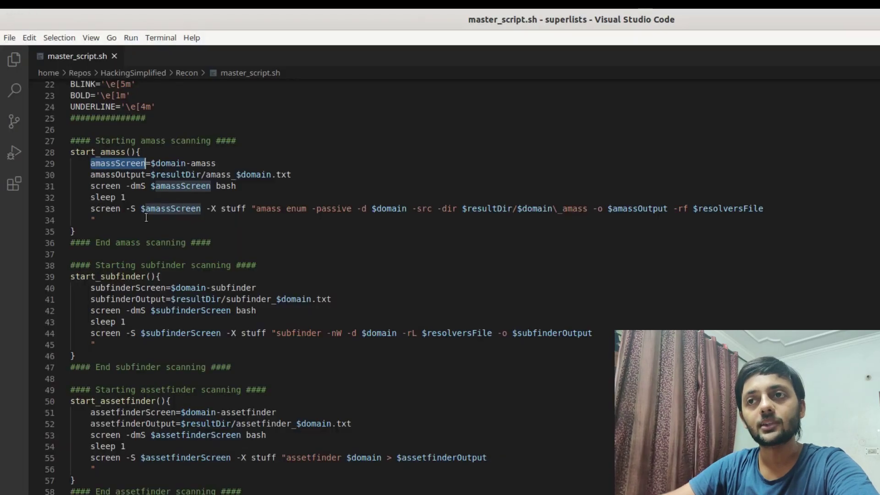
double_click(163, 164)
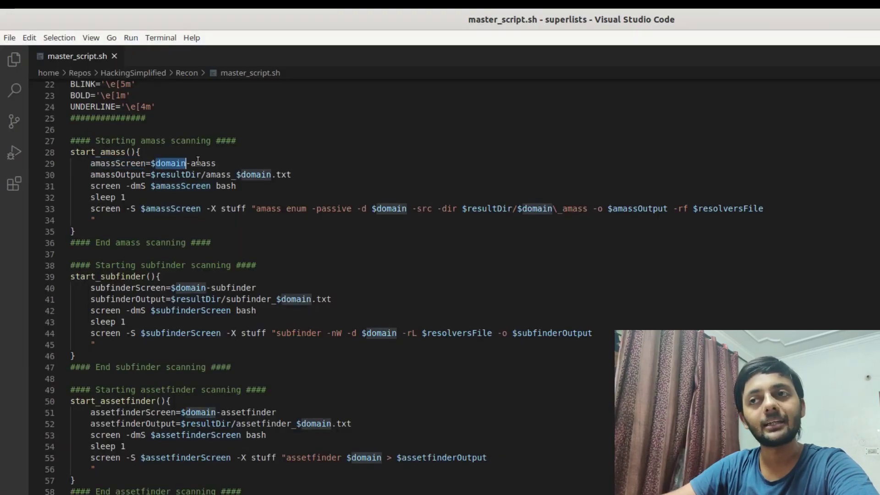
key(alt+Tab)
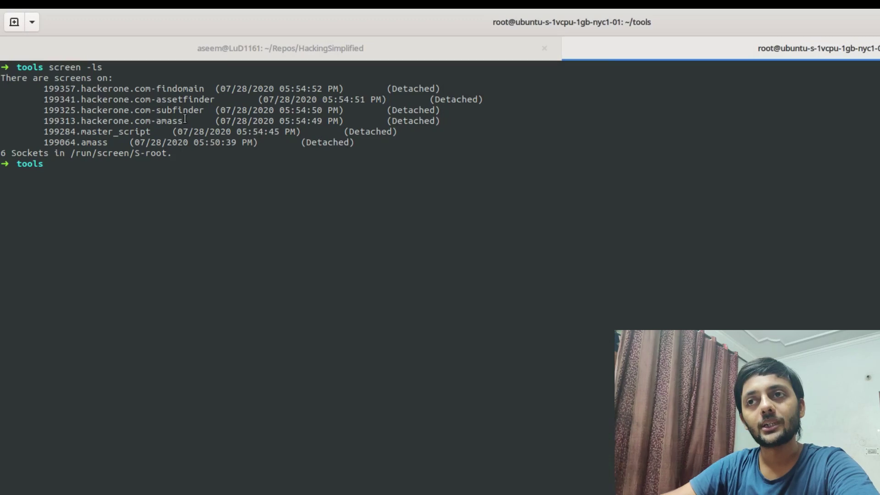
drag(184, 120, 45, 89)
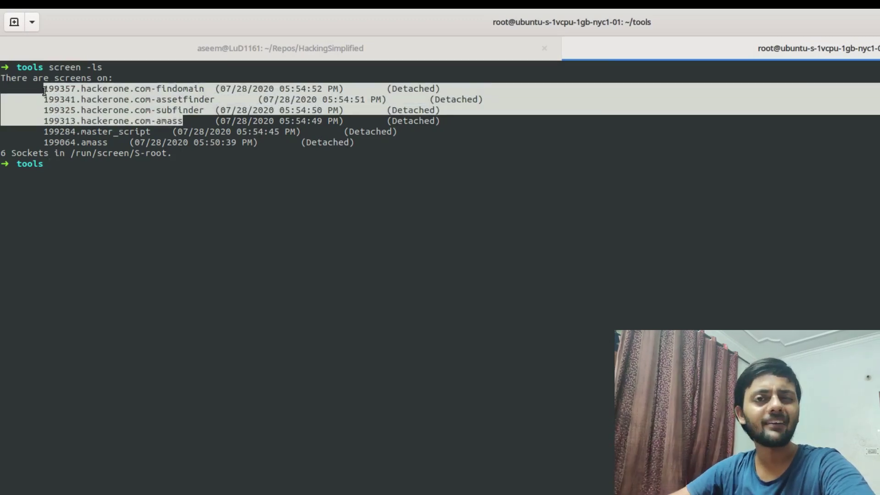
key(alt+Tab)
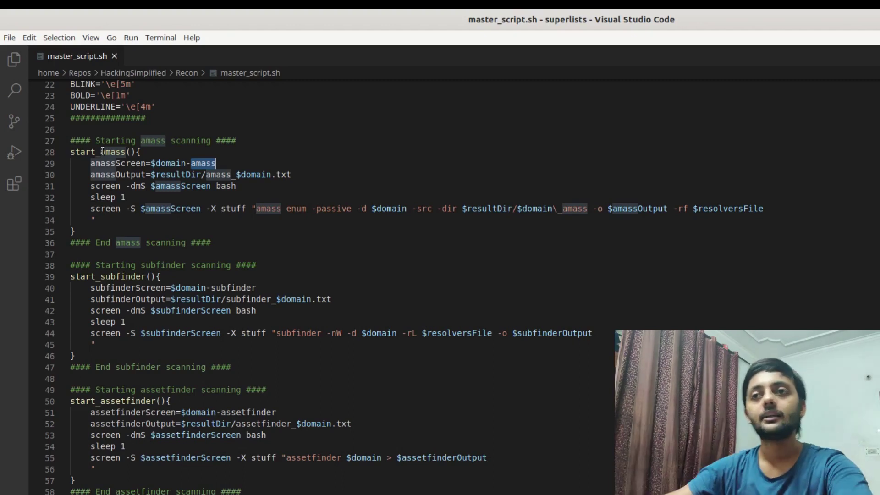
double_click(121, 175)
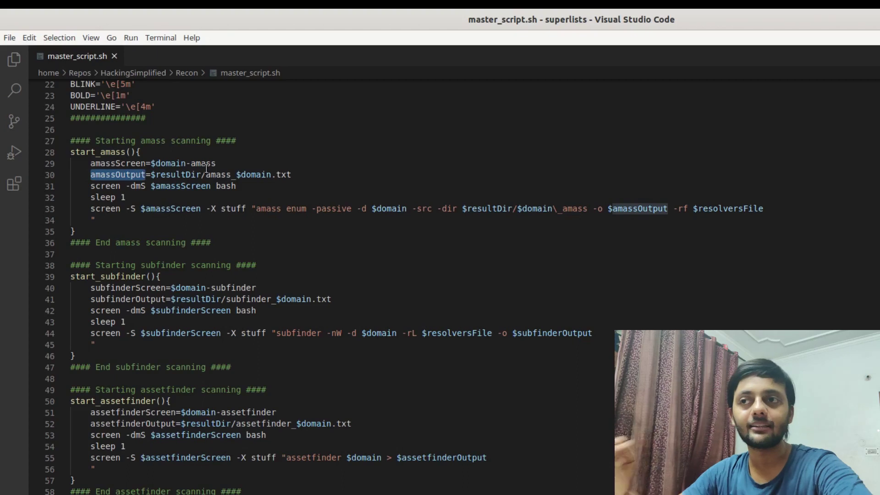
double_click(598, 209)
double_click(637, 209)
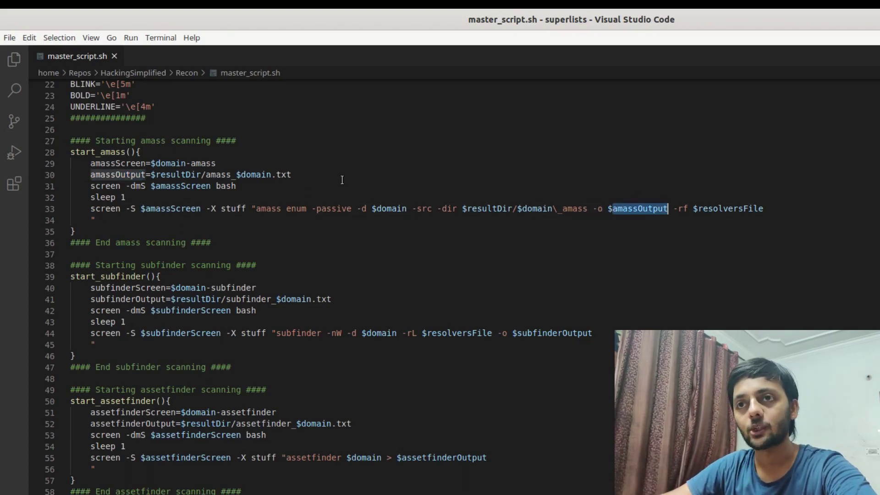
click(178, 175)
double_click(178, 175)
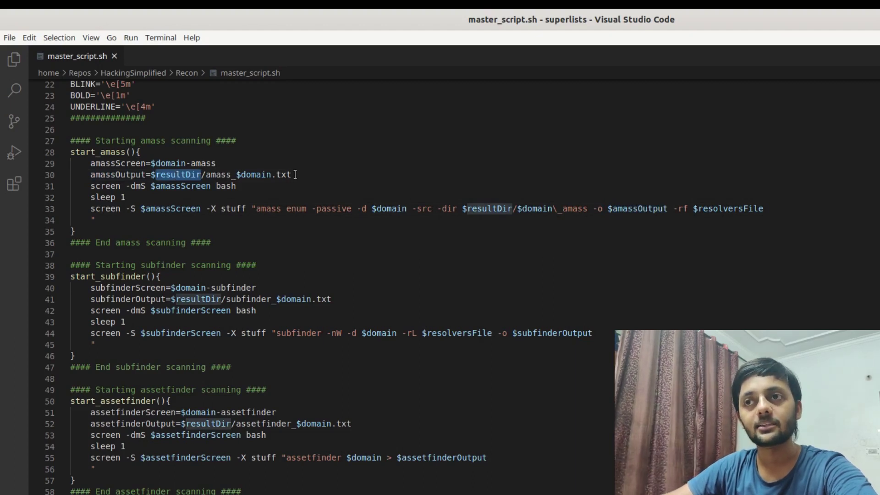
Step: Run tree and highlight the findomain_hackerone.com.txt and amass_hackerone.com.txt output files
key(alt+Tab)
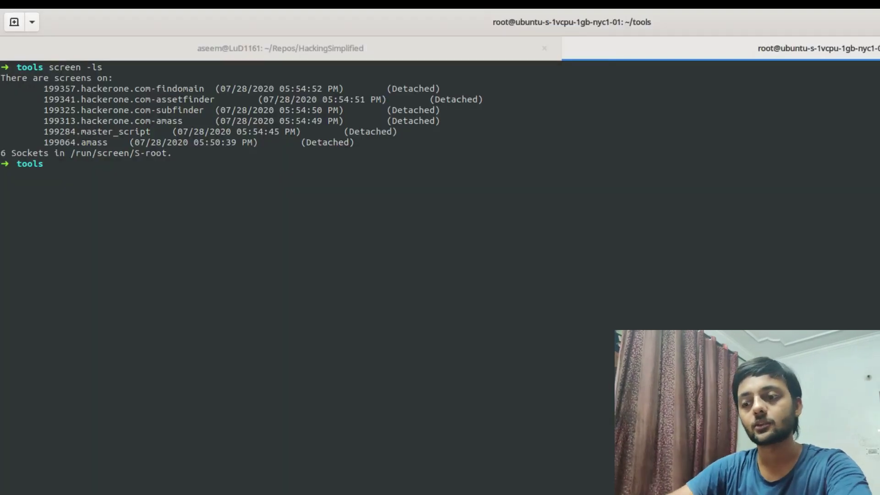
text(tree)
key(Return)
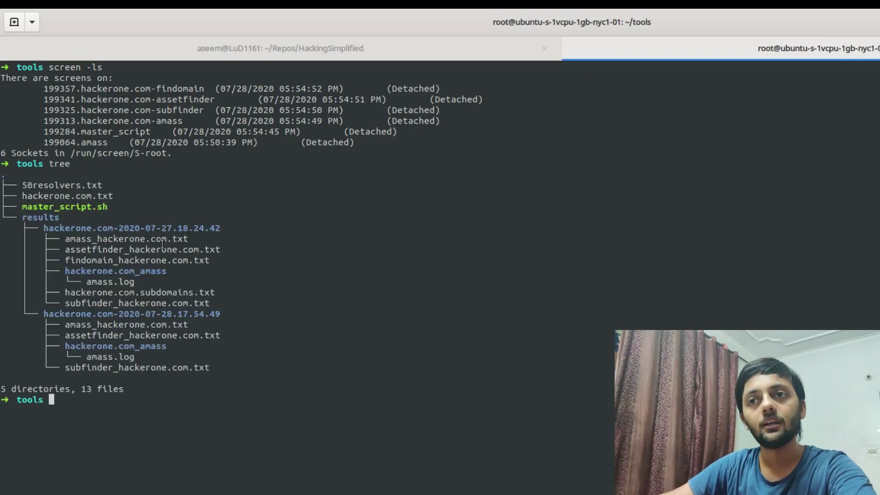
double_click(77, 260)
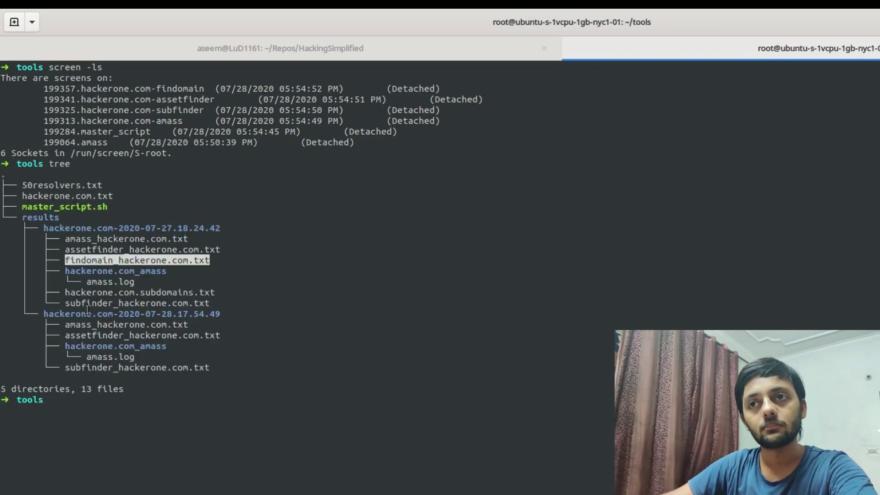
click(78, 294)
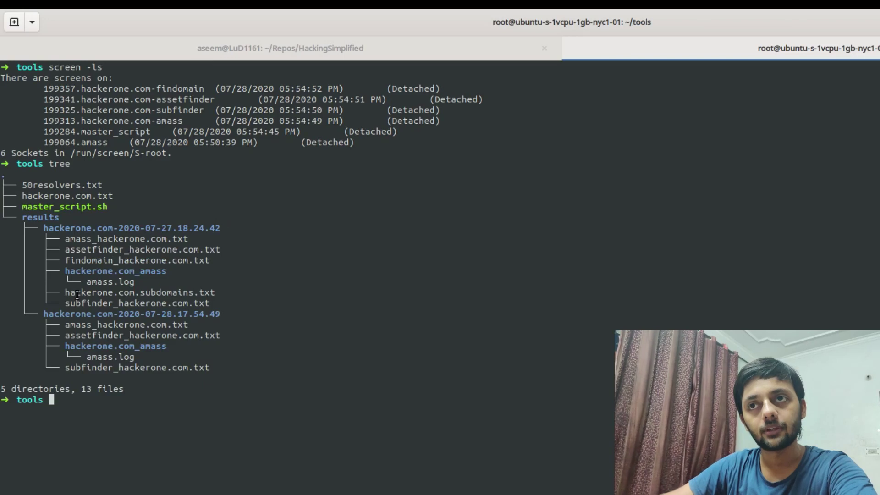
triple_click(73, 240)
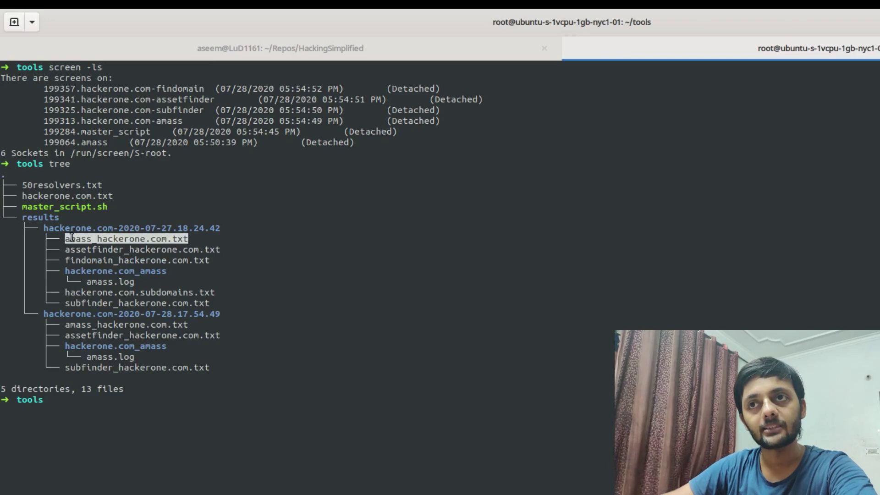
click(94, 239)
drag(97, 239, 177, 239)
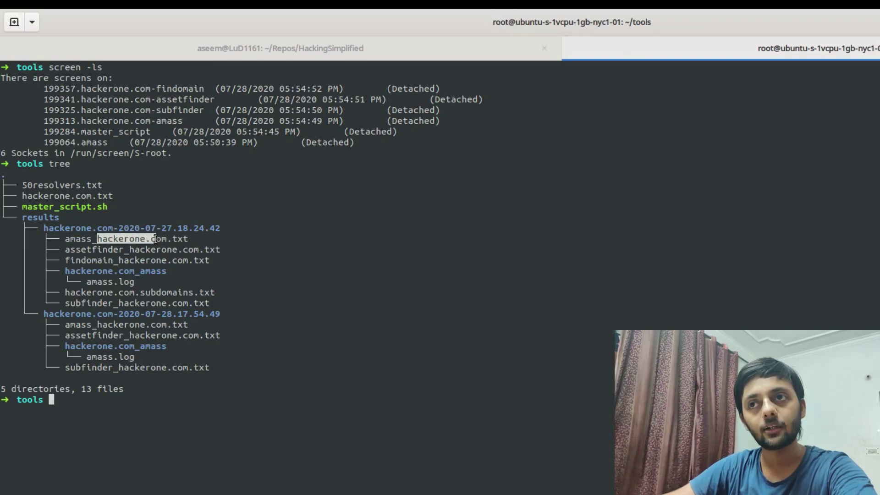
double_click(180, 238)
triple_click(180, 239)
click(102, 244)
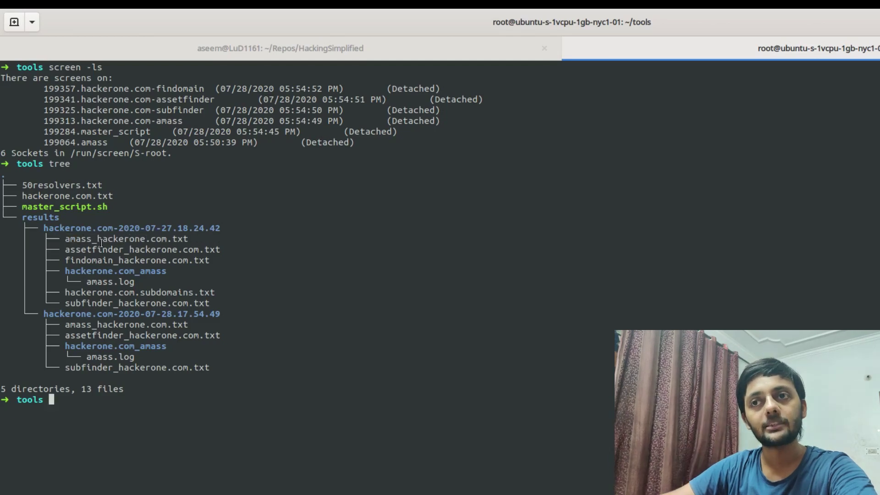
key(alt+Tab)
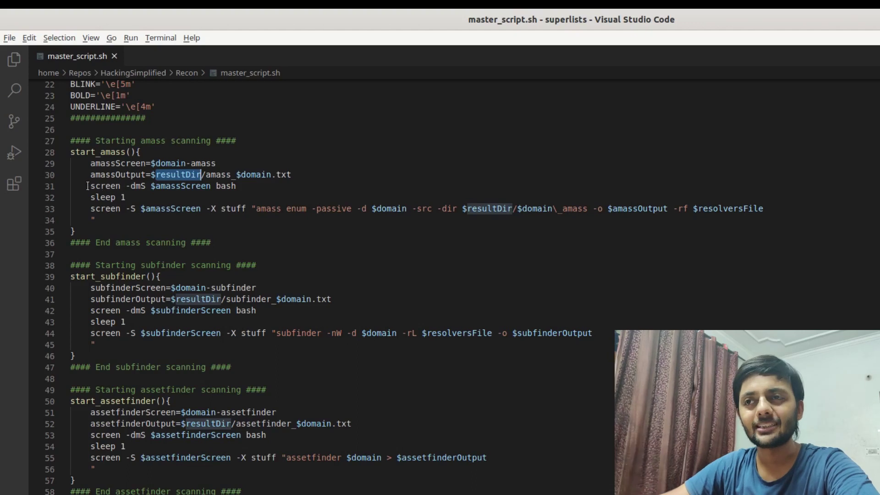
Step: Highlight line 31's detached session command, its dmS flags and the amassScreen name
drag(90, 186, 247, 185)
click(247, 185)
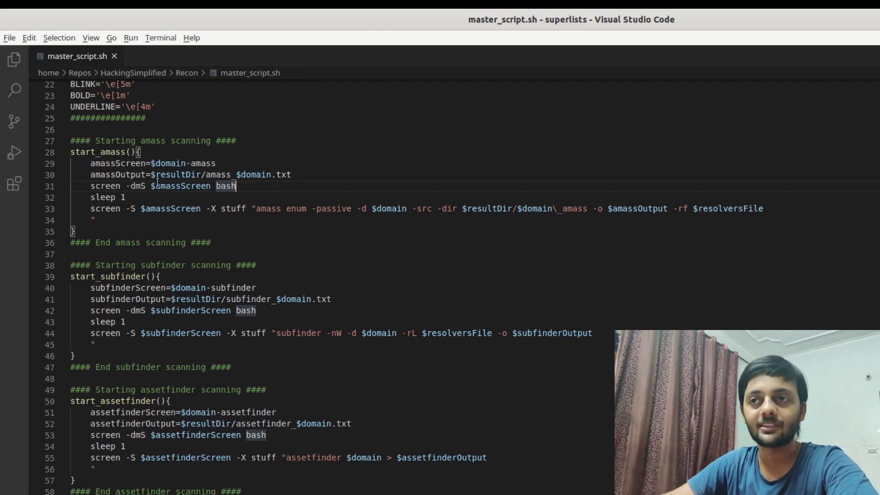
drag(146, 186, 129, 186)
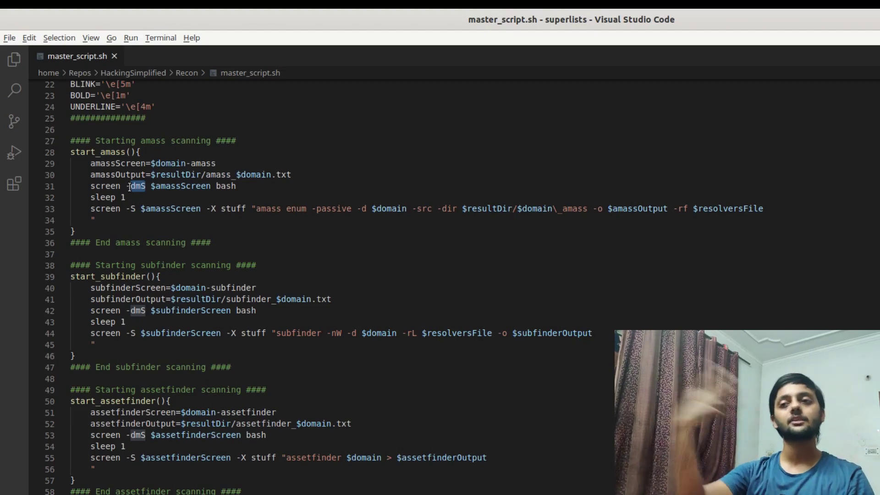
click(168, 185)
click(140, 186)
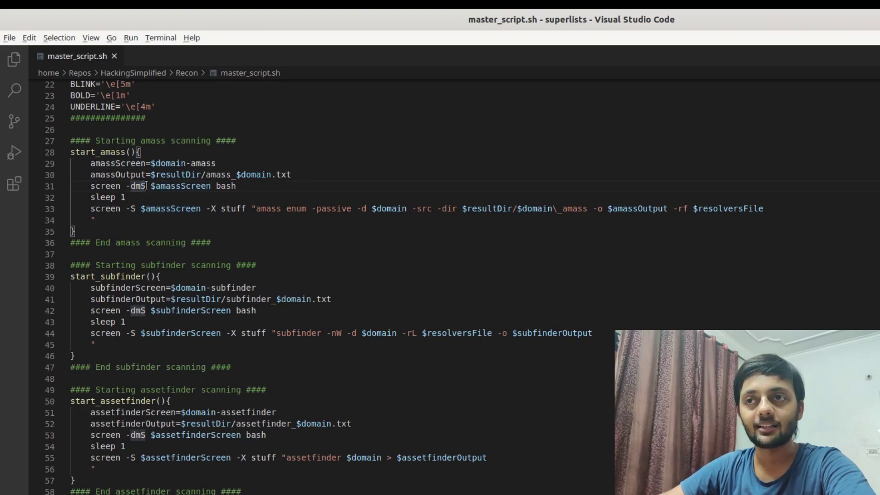
key(shift+Right)
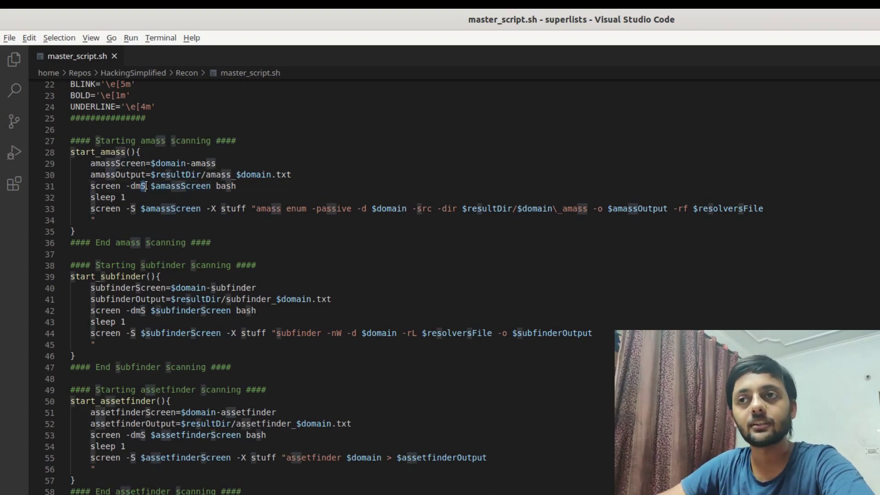
double_click(180, 185)
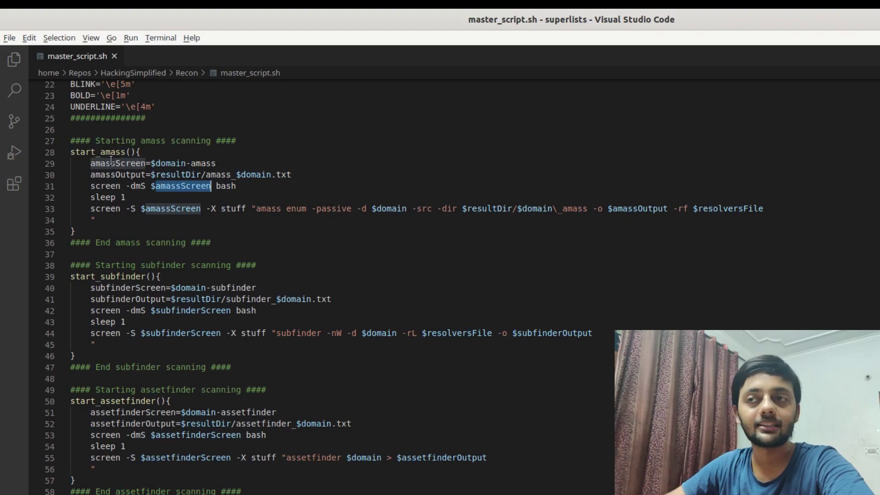
Step: Highlight sleep 1 on line 32 and the screen -S command on line 33
drag(89, 197, 236, 187)
click(96, 185)
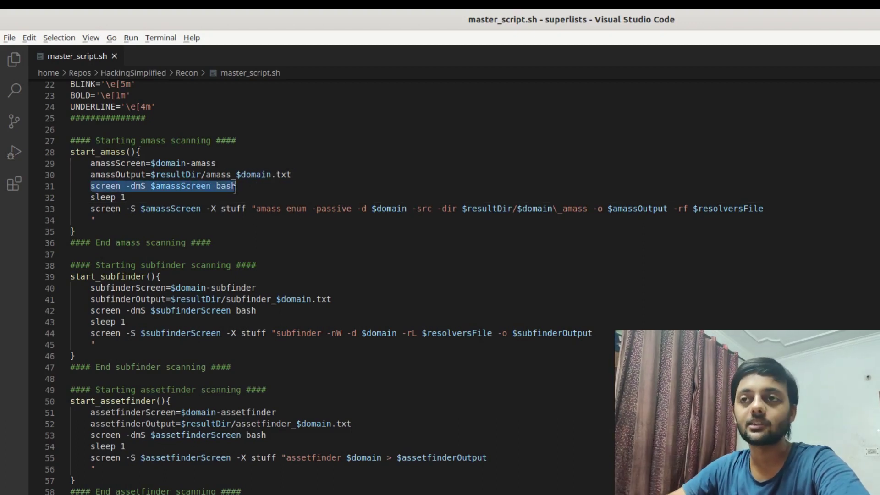
mouse_move(126, 198)
mouse_down()
mouse_move(89, 197)
mouse_move(187, 208)
mouse_up()
click(88, 200)
double_click(90, 208)
click(128, 208)
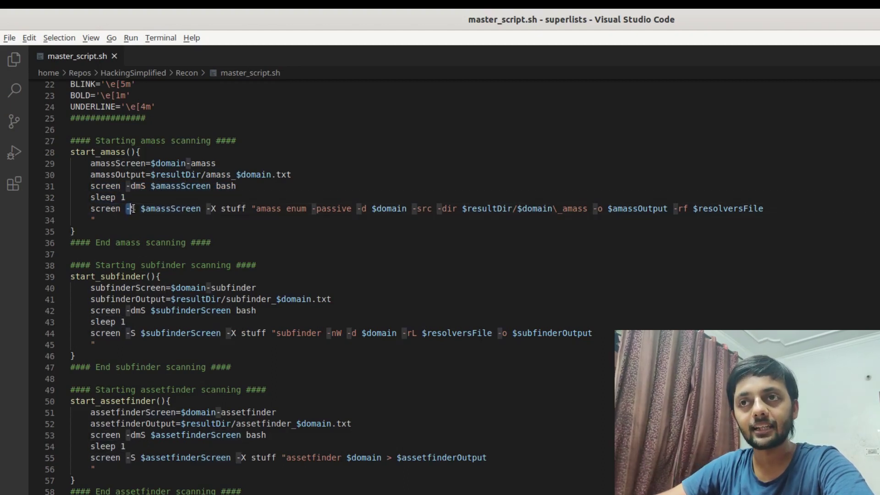
drag(128, 209, 137, 208)
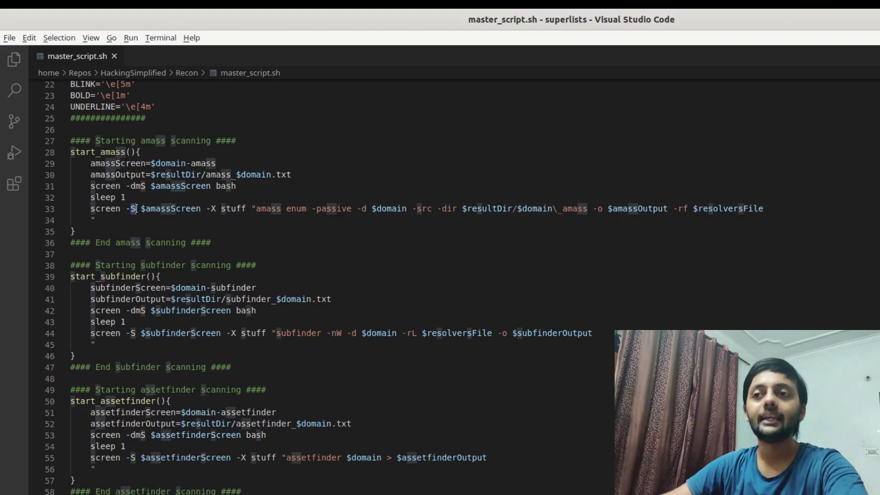
click(187, 199)
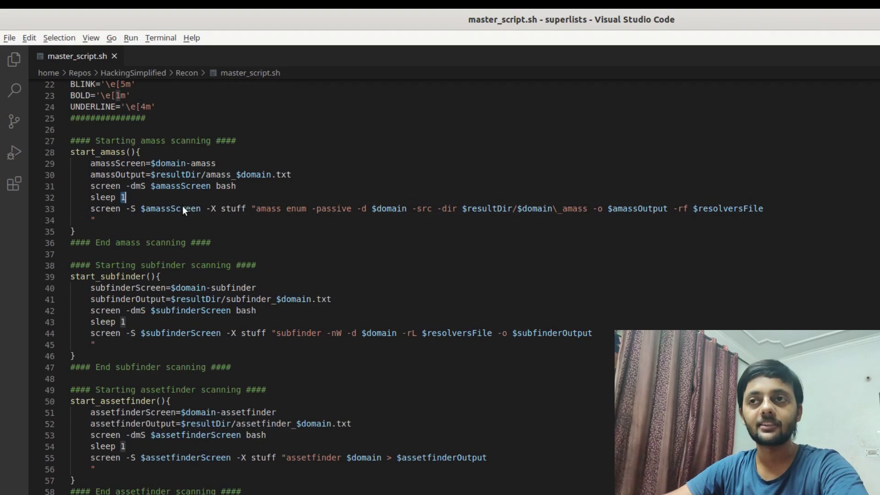
key(alt+Tab)
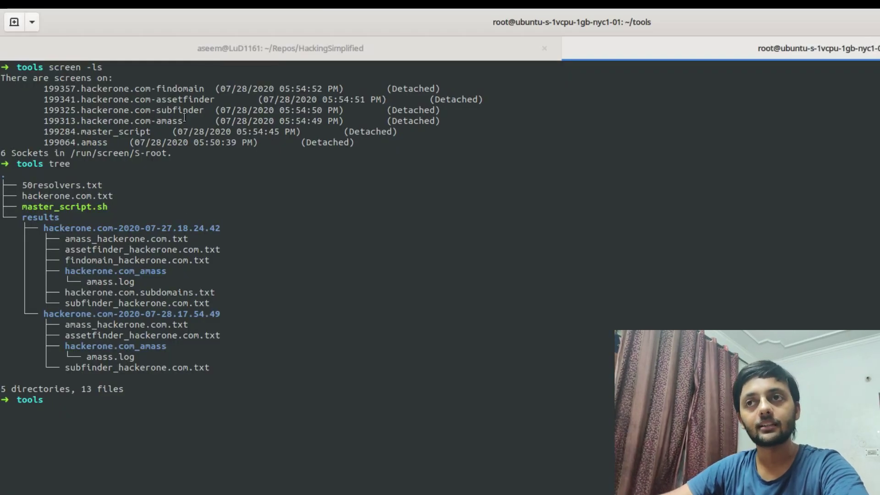
Step: Mark the hackerone.com-amass session, then line 33's passive amass enum, src option and $amassScreen
drag(183, 121, 44, 122)
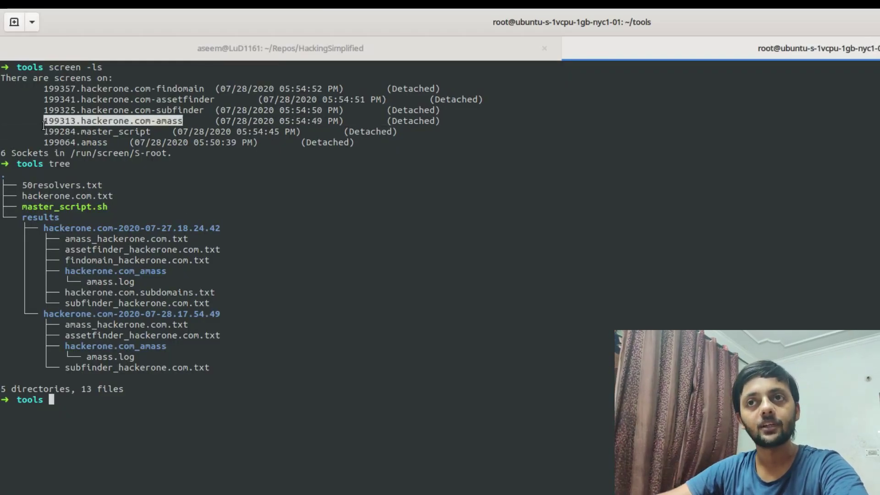
key(alt+Tab)
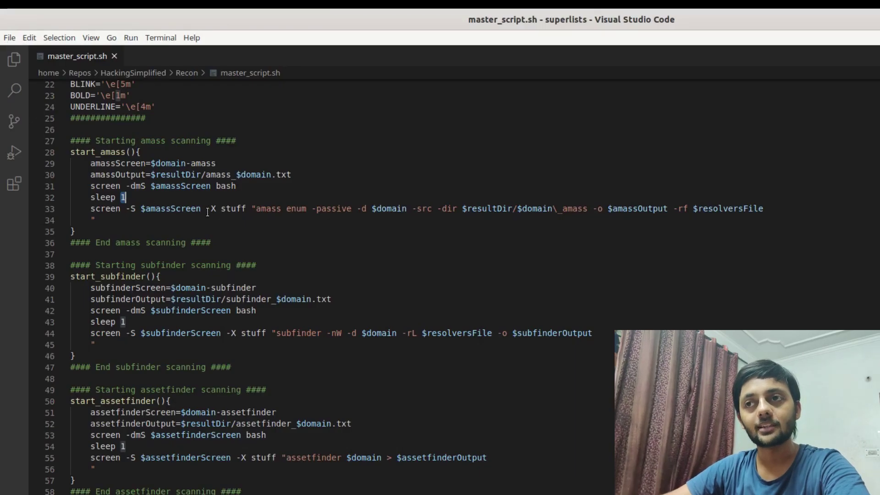
drag(256, 209, 363, 209)
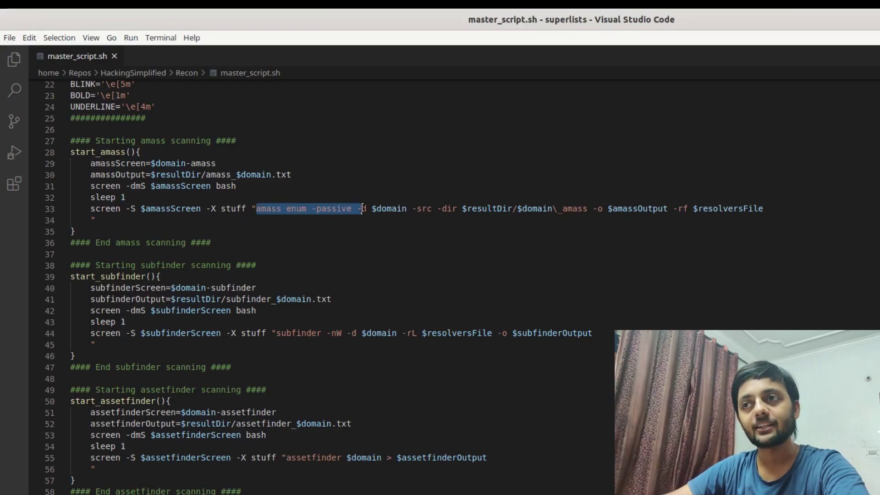
double_click(424, 208)
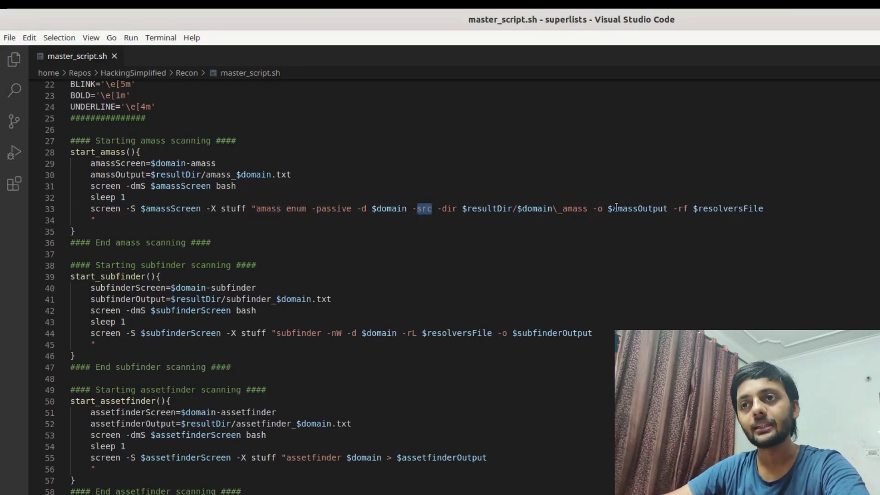
double_click(171, 209)
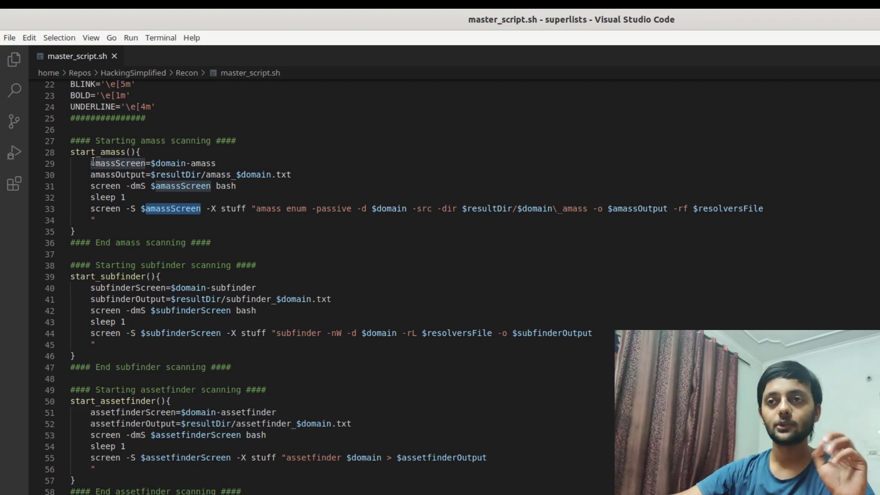
Step: Highlight the amassScreen and amassOutput variables, line 31 and the start_amass name
double_click(104, 176)
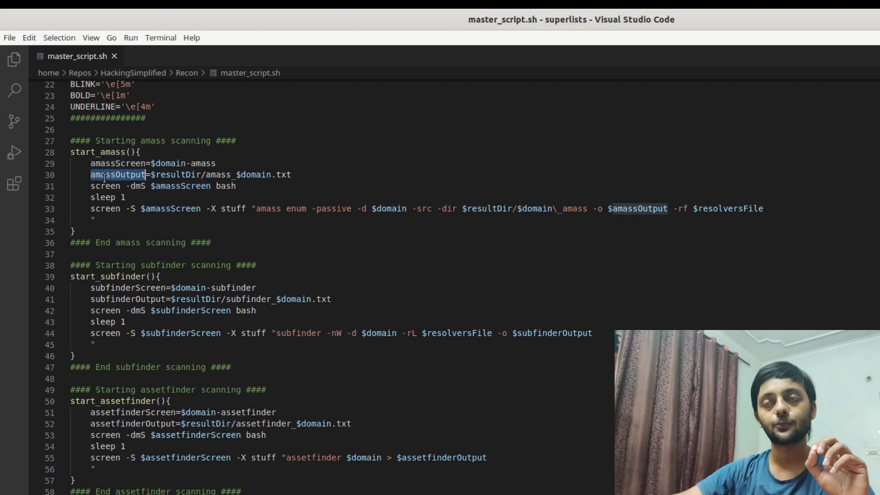
double_click(106, 166)
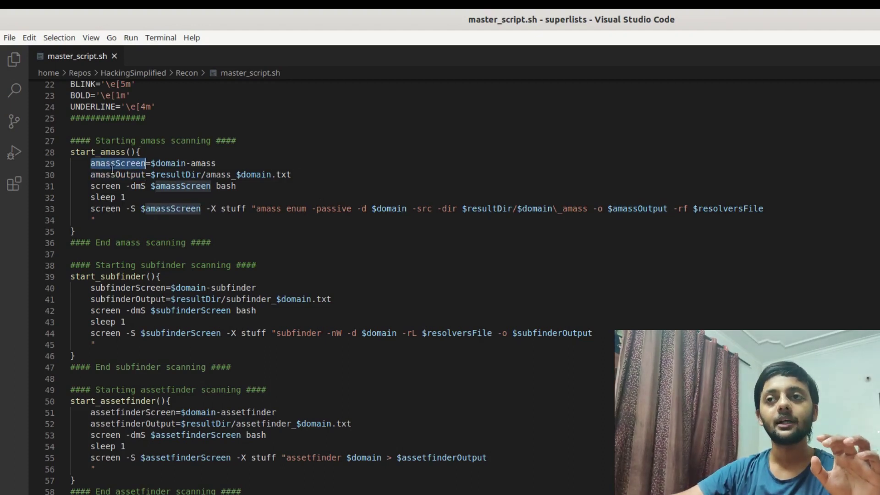
double_click(118, 175)
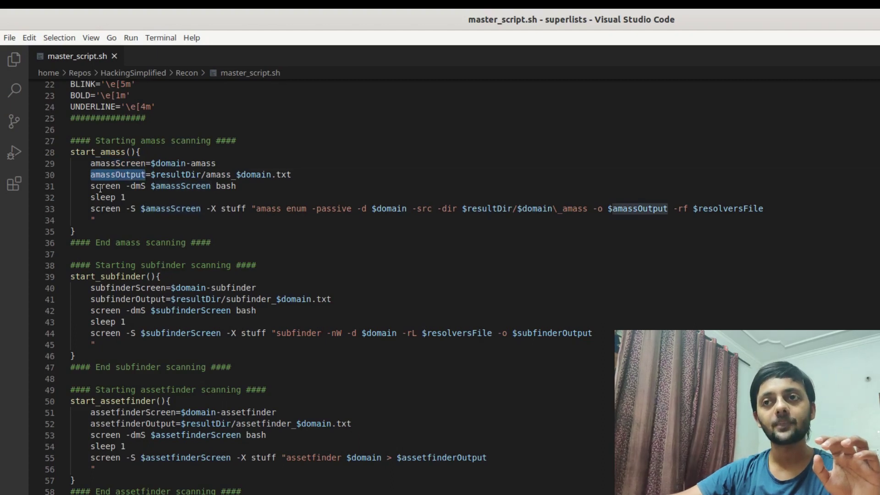
drag(90, 186, 238, 186)
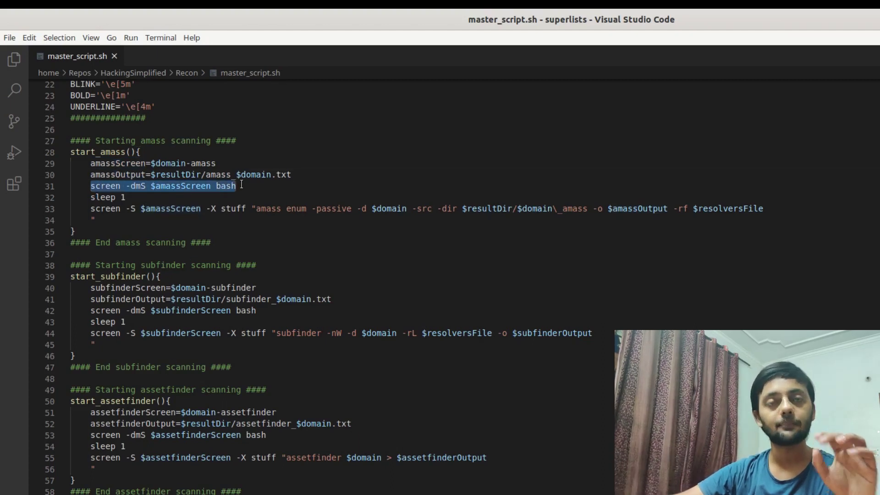
click(92, 220)
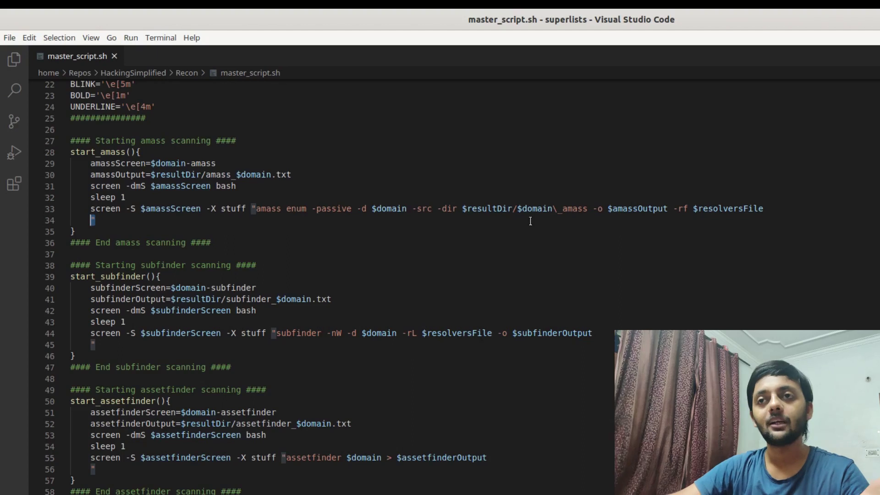
double_click(113, 151)
scroll(118, 221, down, 3)
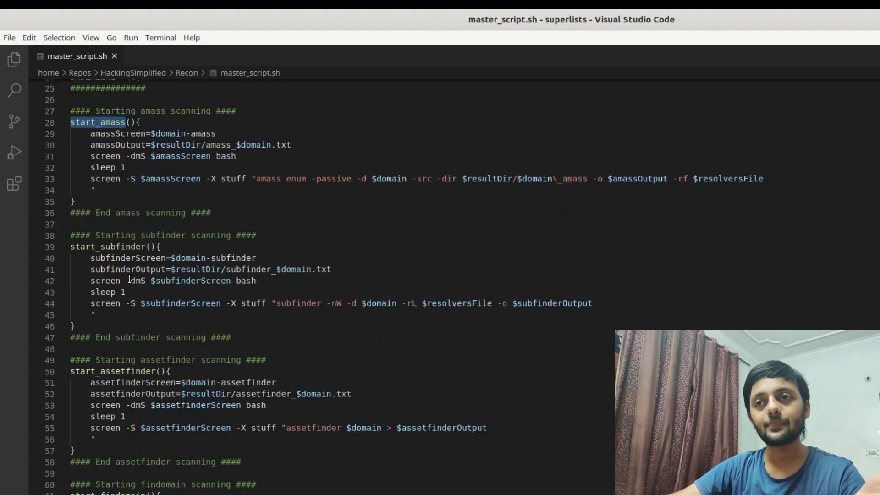
scroll(131, 351, down, 5)
scroll(132, 356, down, 3)
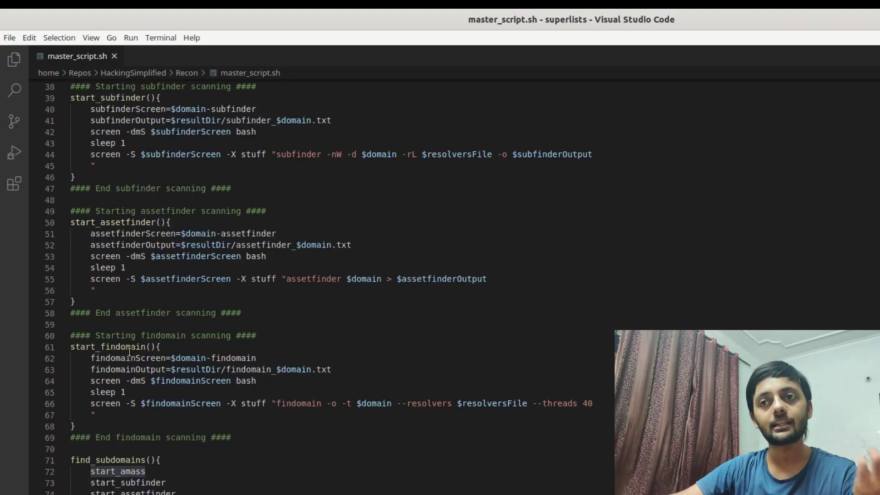
scroll(125, 348, down, 4)
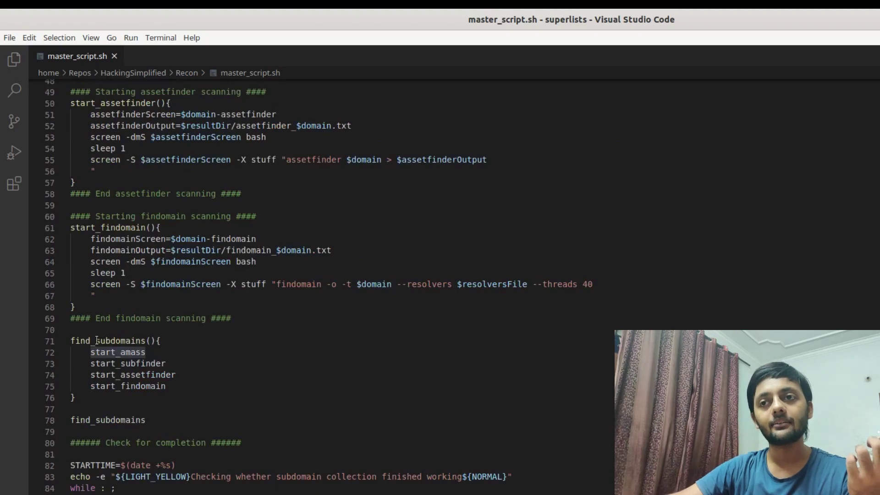
Step: Highlight the find_subdomains definition, its four start_* calls and its line 78 invocation
mouse_move(72, 341)
mouse_down()
mouse_move(176, 389)
mouse_move(71, 351)
mouse_up()
click(157, 396)
click(131, 363)
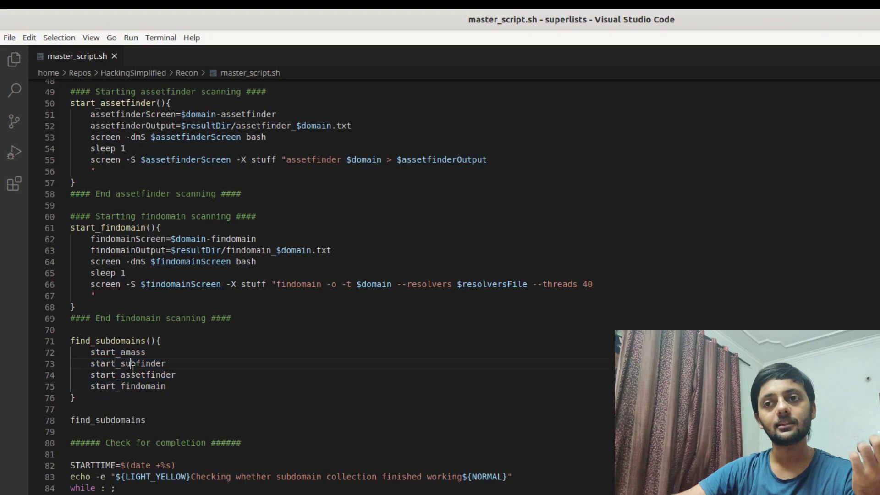
double_click(110, 421)
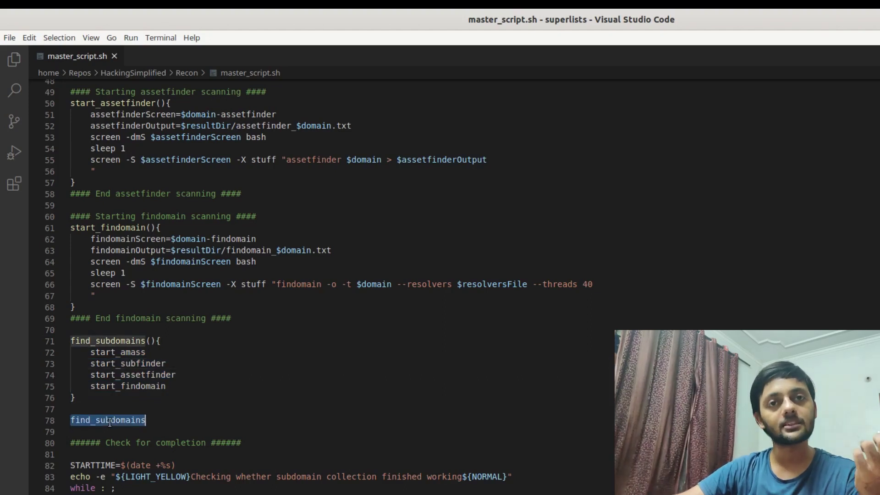
click(149, 421)
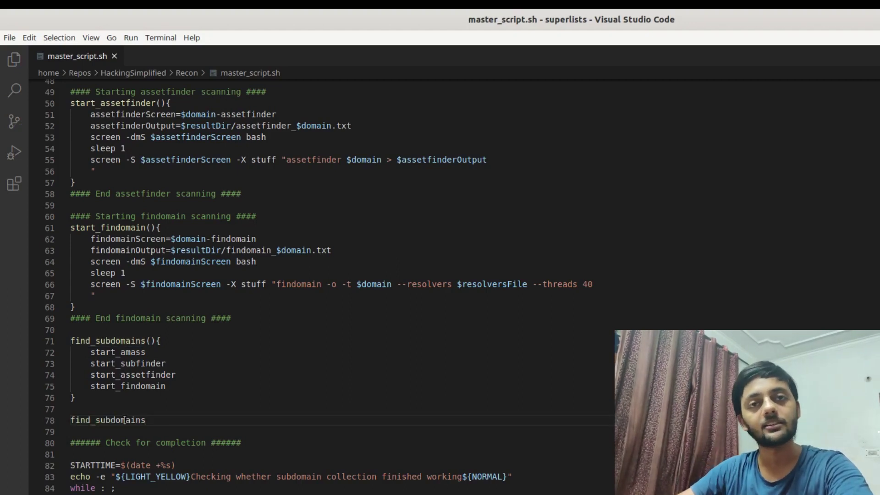
double_click(124, 340)
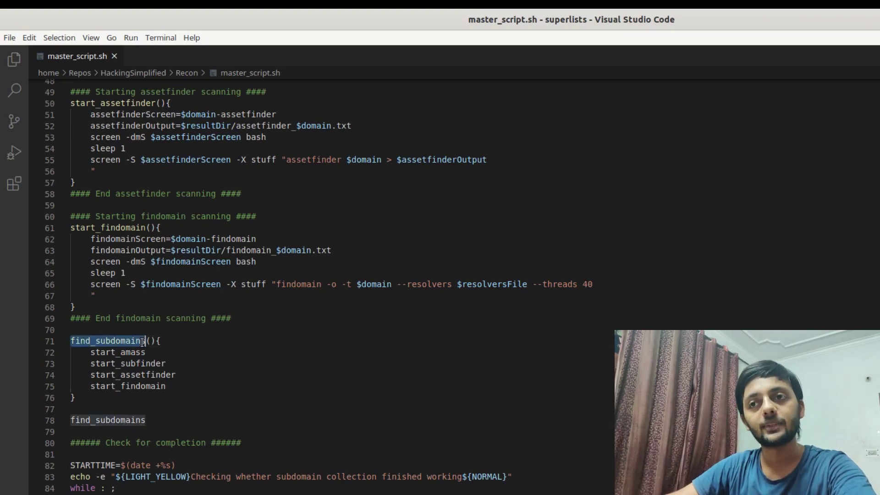
double_click(120, 352)
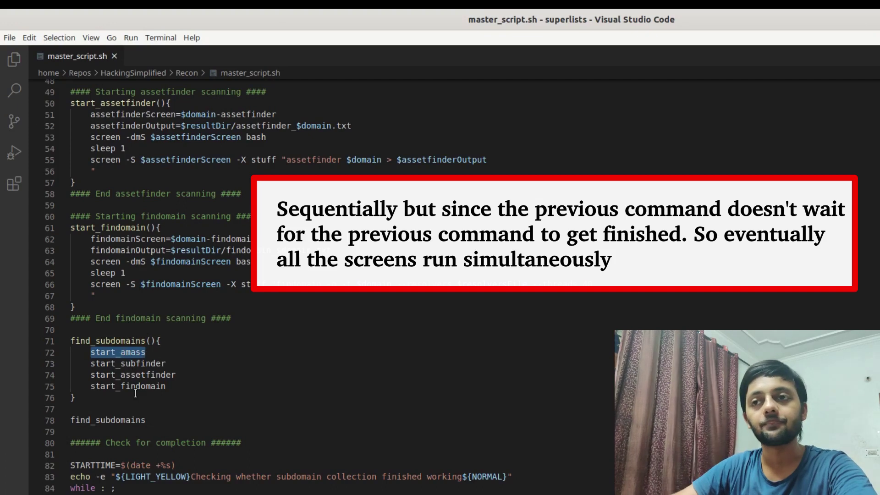
scroll(135, 392, down, 1)
scroll(141, 390, down, 1)
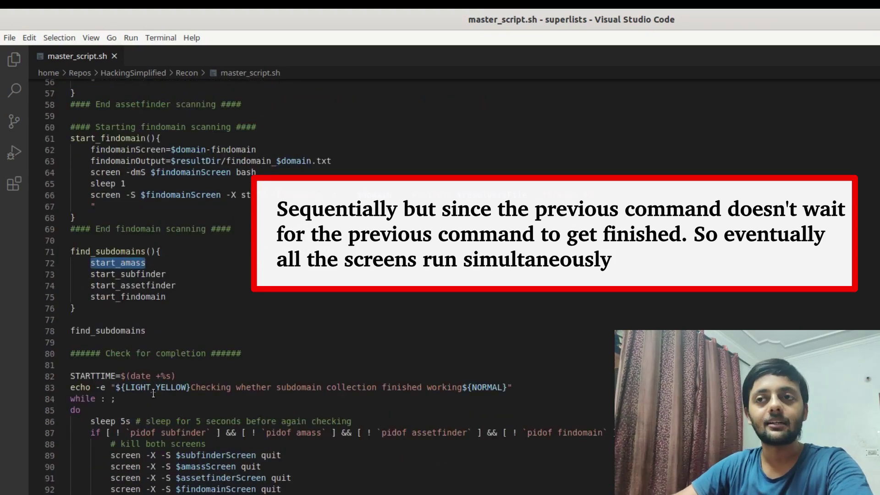
key(alt+Tab)
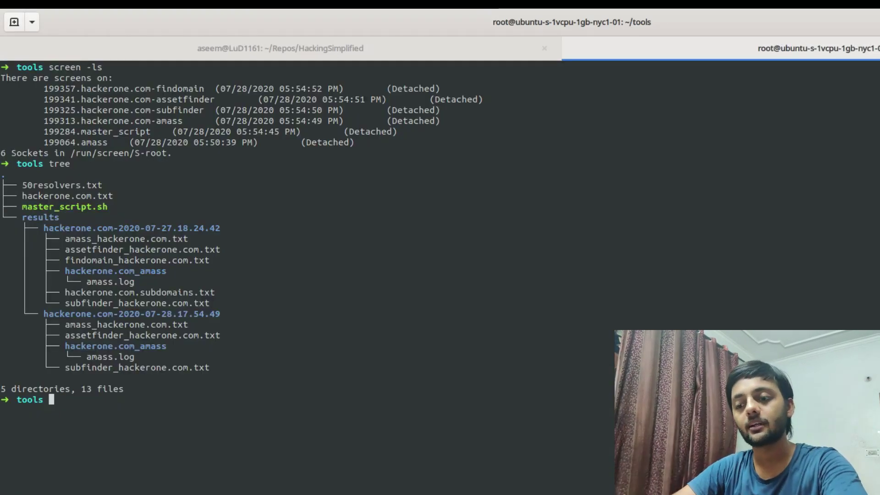
text(screen -r )
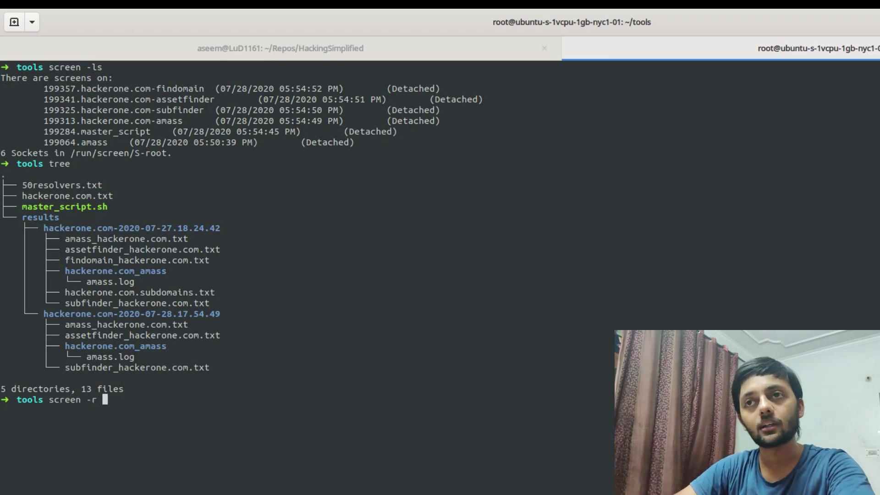
text(maste)
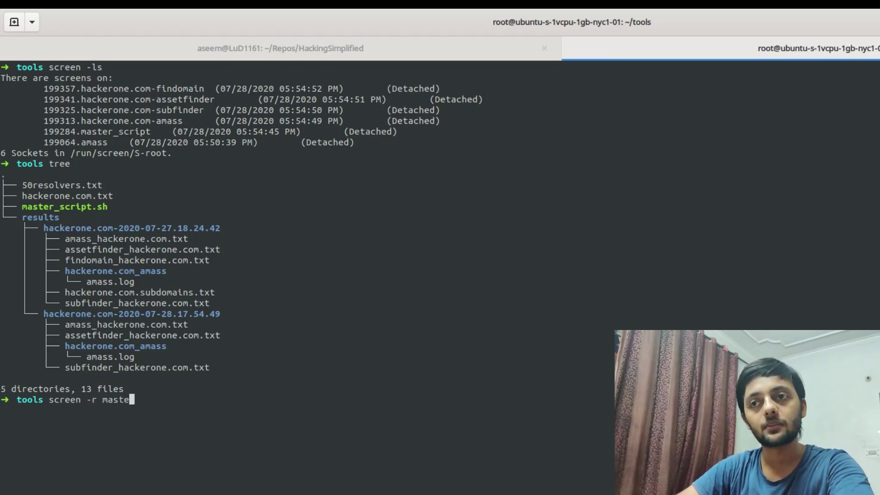
text(r_script)
Step: Reattach to master_script, highlight the 42 subdomains found, and paste the results file path
key(Return)
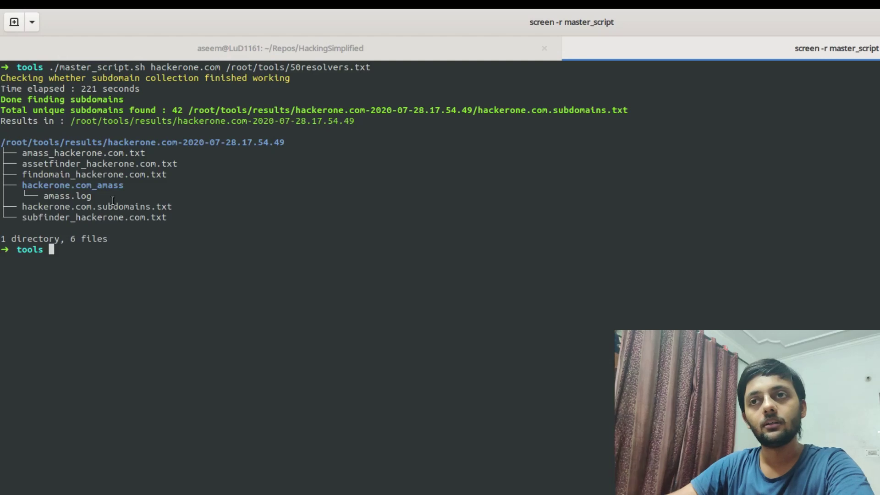
triple_click(15, 99)
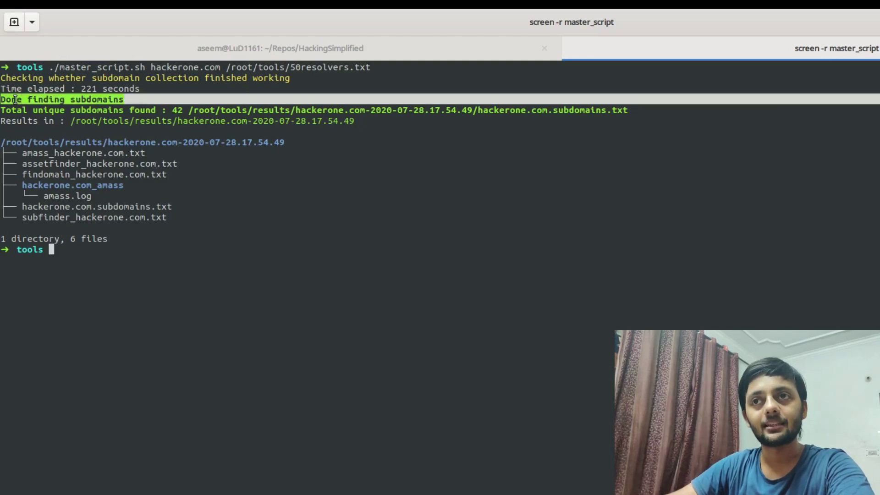
click(80, 89)
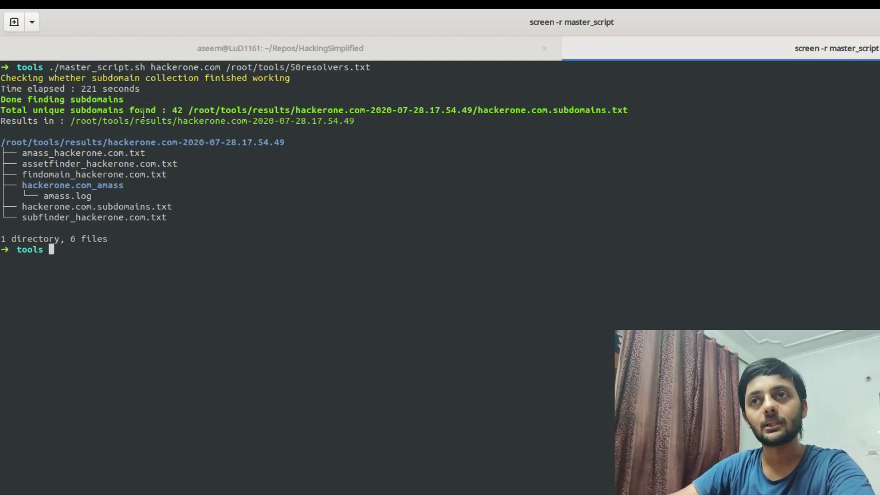
drag(187, 111, 72, 110)
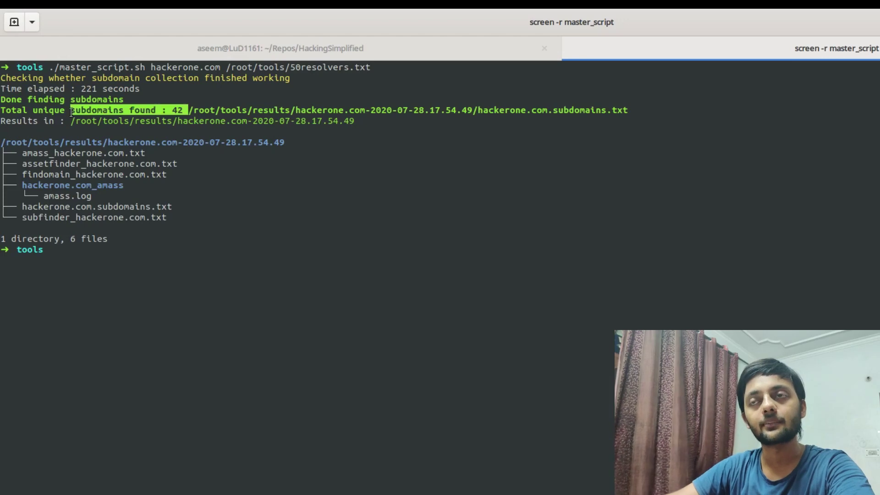
click(178, 110)
drag(188, 110, 628, 109)
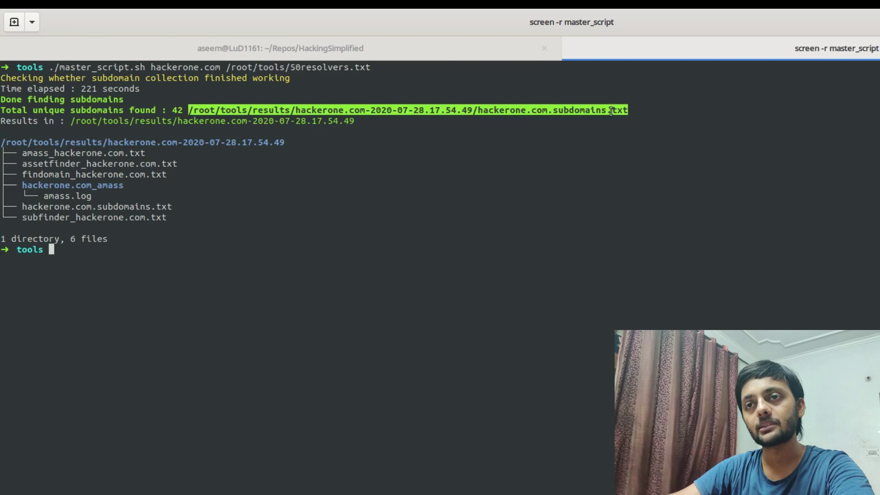
middle_click(611, 110)
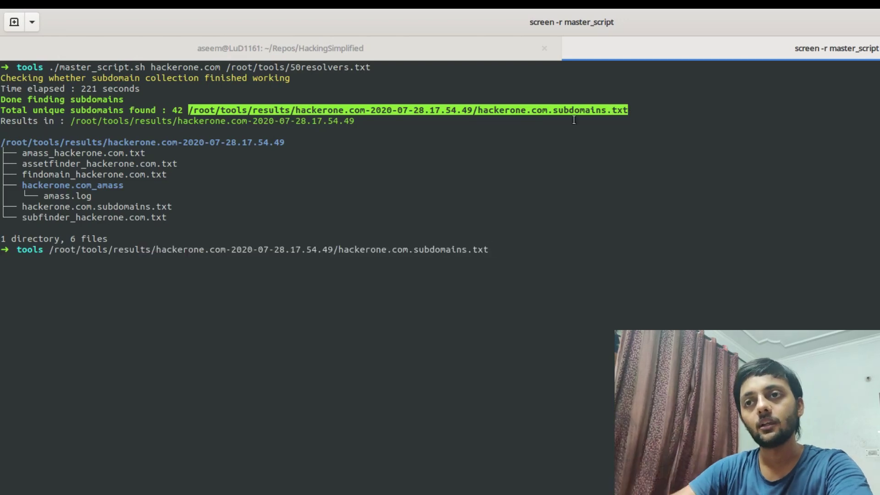
text(cat)
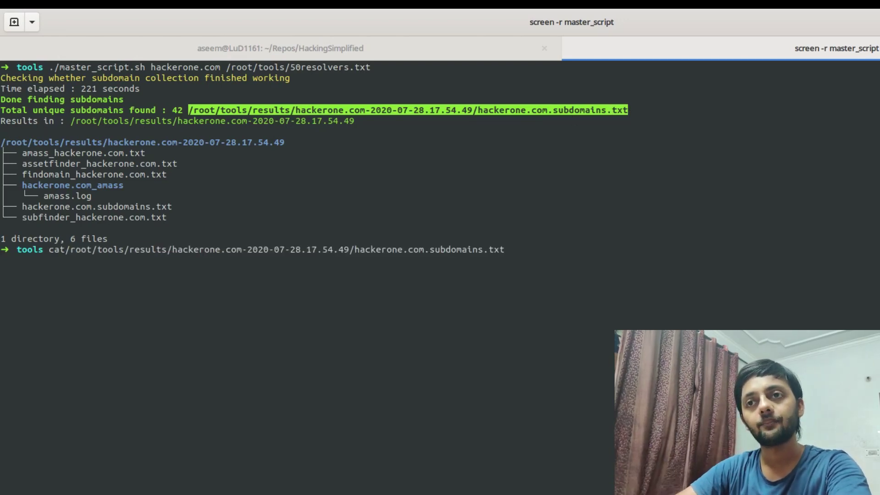
Step: Print hackerone.com.subdomains.txt, then scroll back and highlight the results tree and folder path
key(Return)
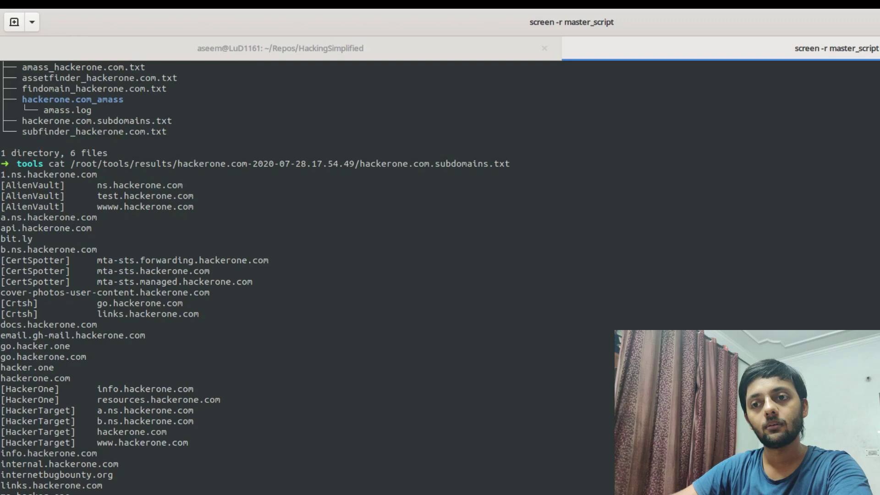
scroll(51, 302, up, 3)
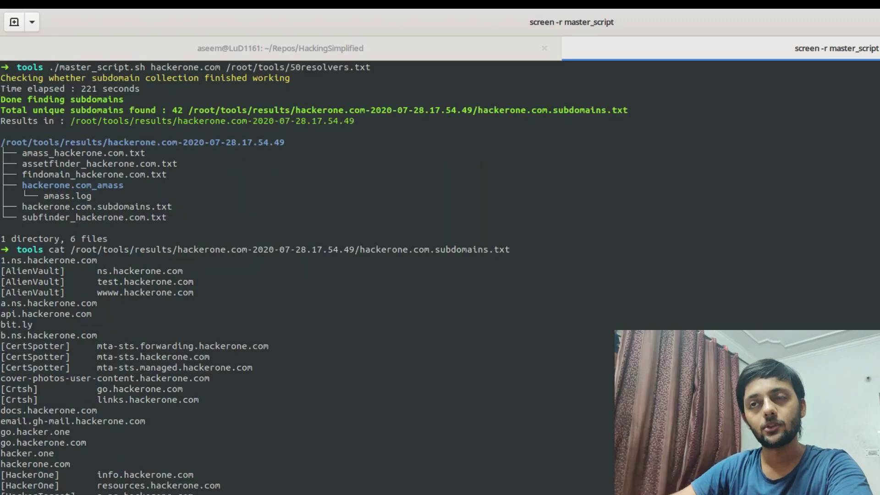
scroll(52, 207, down, 5)
scroll(52, 206, down, 5)
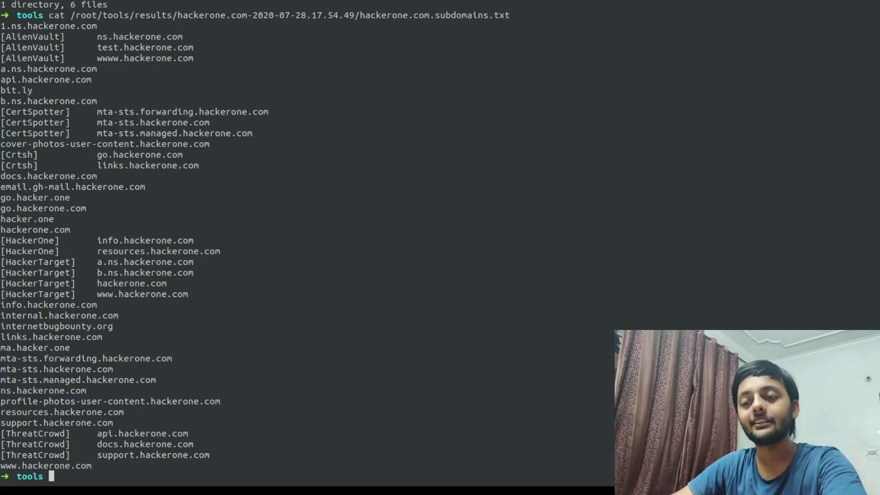
key(ctrl+a)
key(Escape)
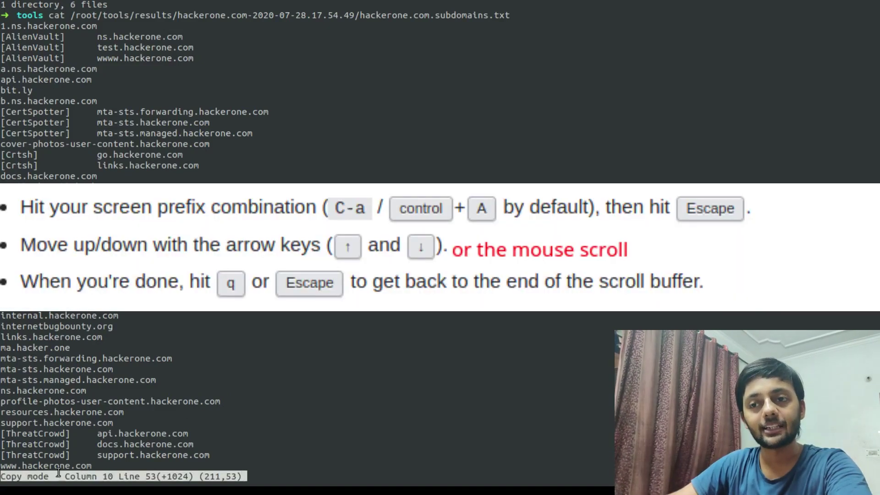
key(Up)
key(Up)
key(Up)
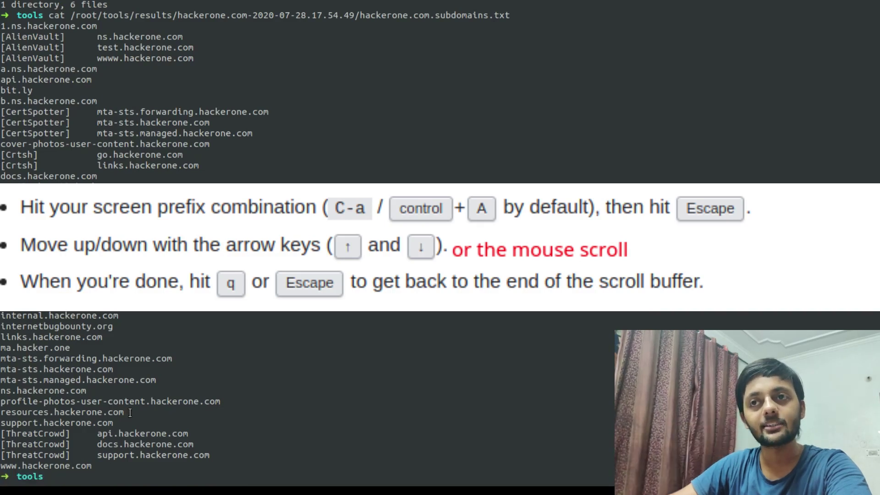
scroll(275, 385, up, 5)
scroll(275, 385, up, 5)
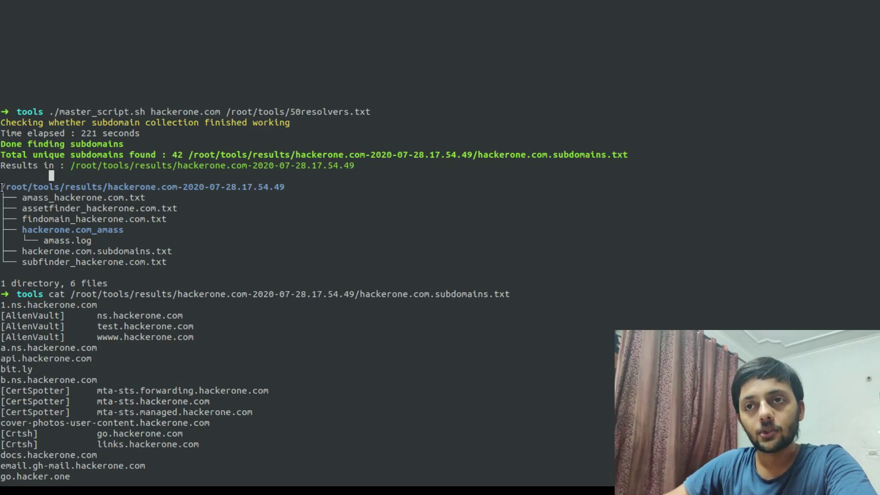
drag(2, 334, 179, 413)
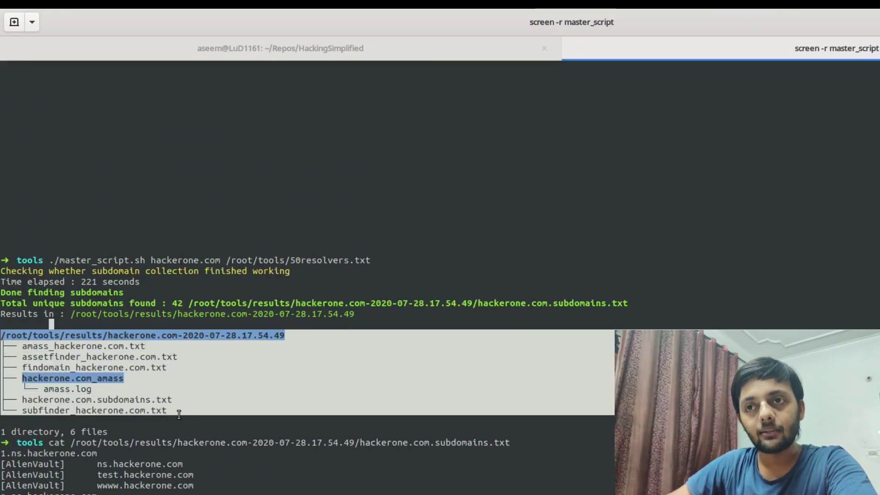
triple_click(122, 435)
click(17, 370)
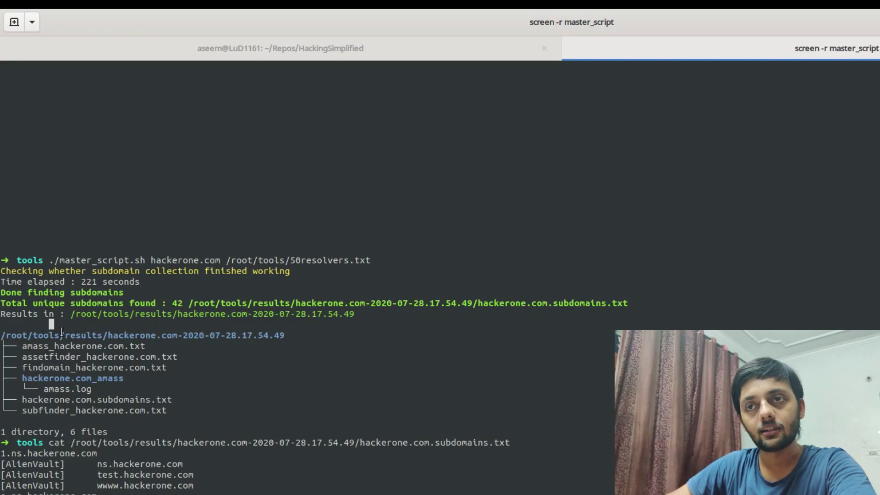
drag(66, 313, 358, 314)
click(358, 312)
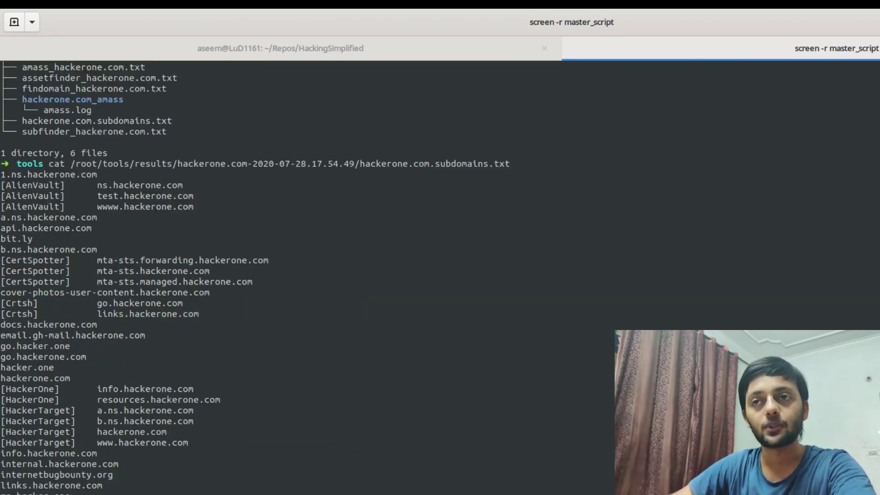
key(alt+Tab)
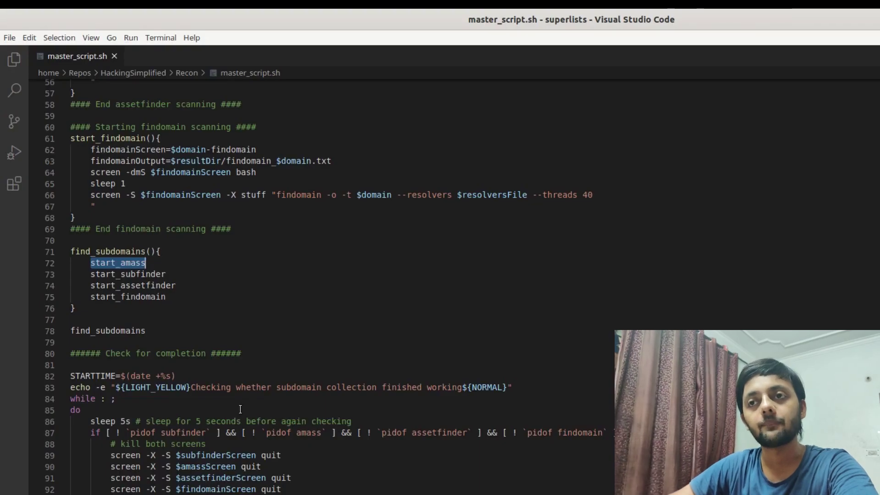
Step: Add a placeholder start_newTool call after start_findomain in find_subdomains
drag(146, 331, 89, 331)
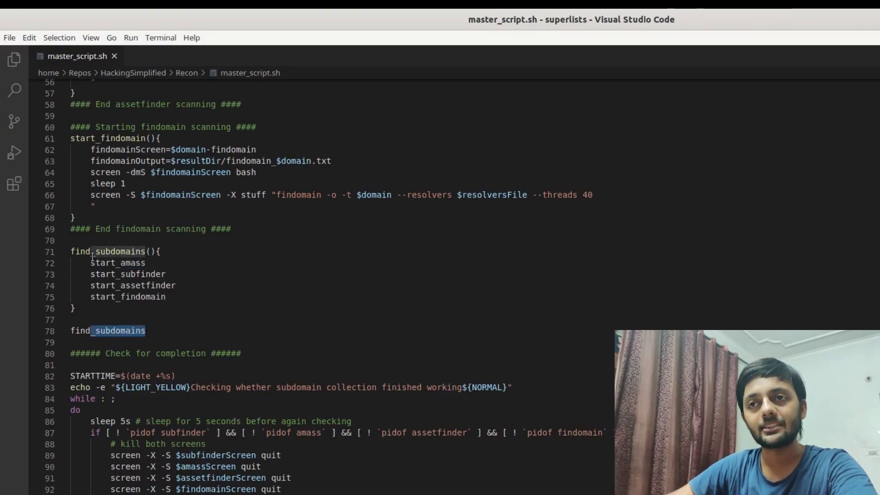
drag(91, 252, 215, 297)
click(216, 297)
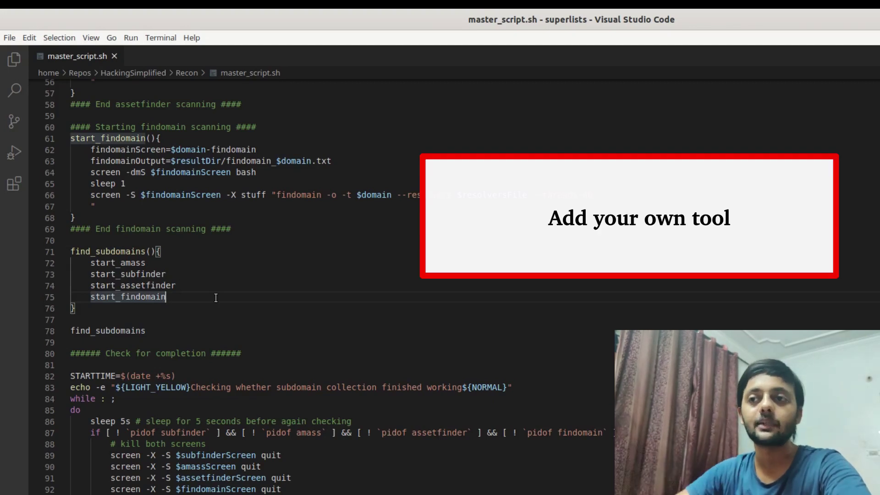
key(Return)
text(star)
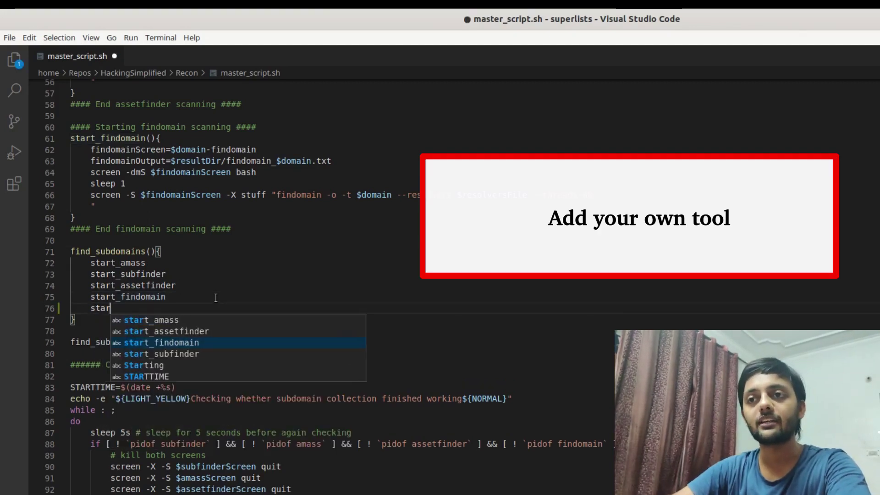
text(t_)
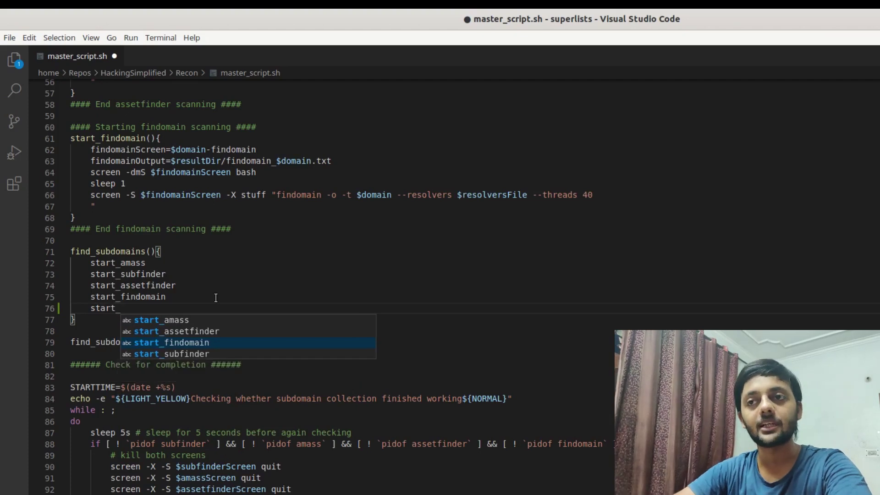
key(Escape)
text(ne)
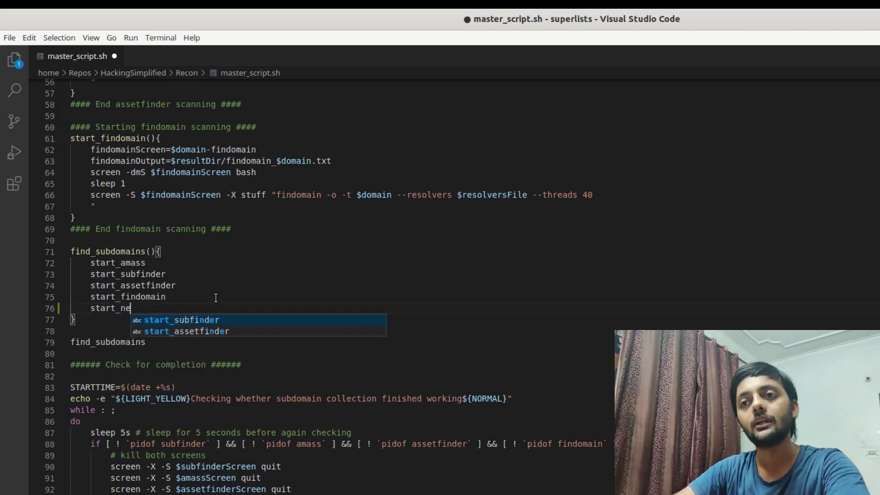
text(wTool)
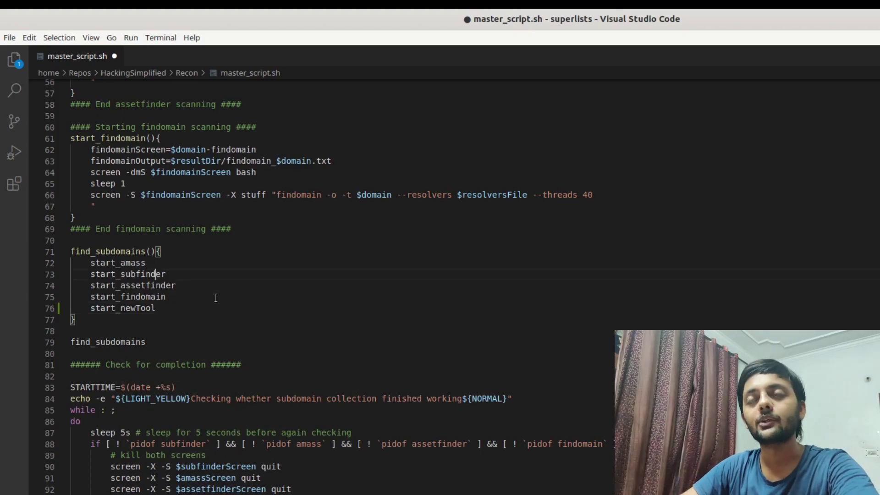
Step: Delete the start_newTool line, keeping the four original calls, and save master_script.sh
key(Up)
key(Up)
key(Up)
key(shift+Up)
key(shift+Up)
key(shift+Up)
key(shift+Up)
key(shift+Up)
key(shift+Up)
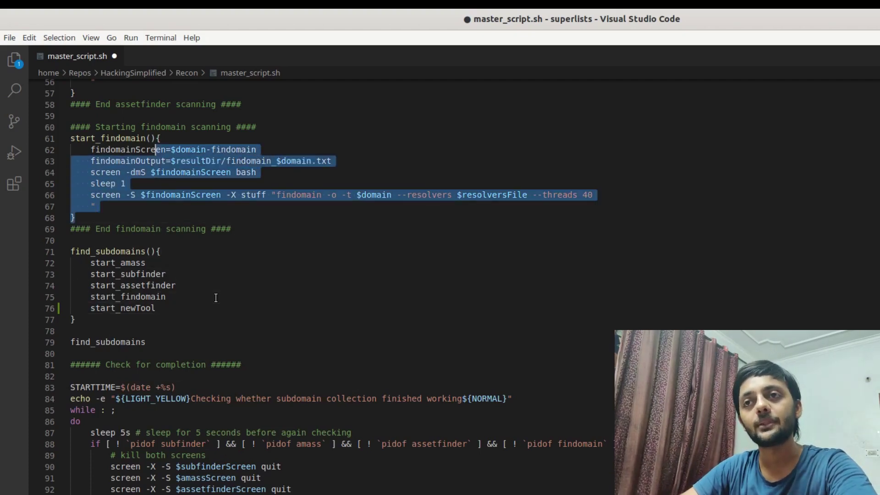
key(shift+Up)
key(Down)
key(Down)
key(Down)
key(Down)
key(Down)
key(Down)
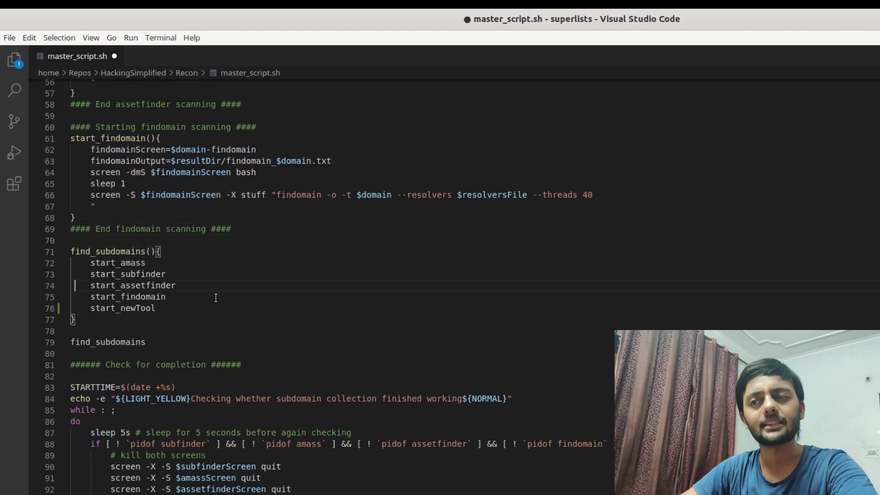
key(shift+End)
key(BackSpace)
key(BackSpace)
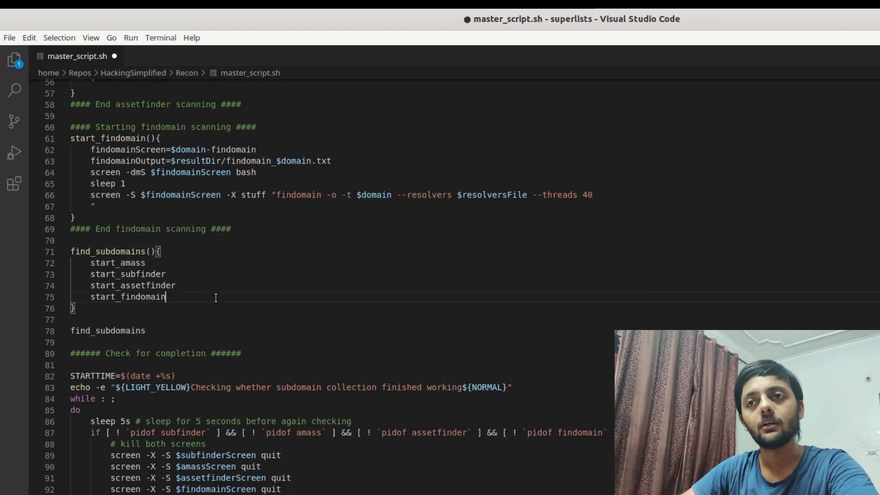
key(ctrl+s)
scroll(216, 297, down, 4)
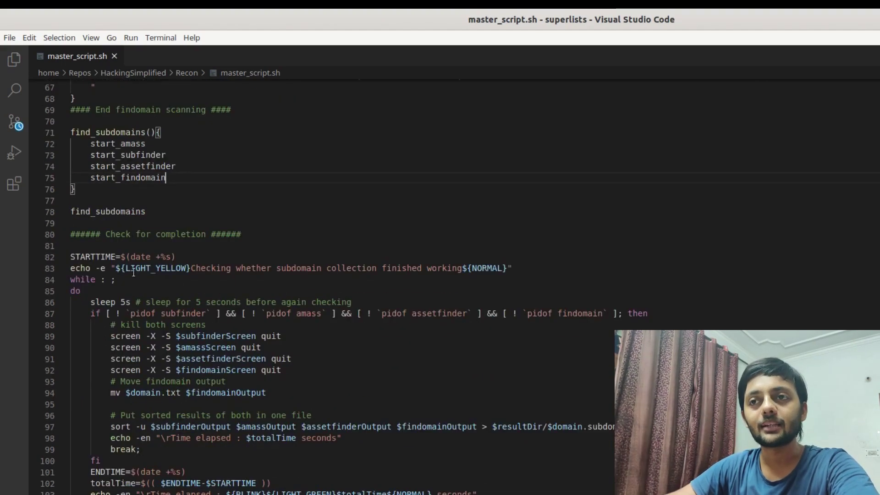
Step: Highlight the completion-check block from STARTTIME down, then switch to the terminal
drag(82, 257, 481, 492)
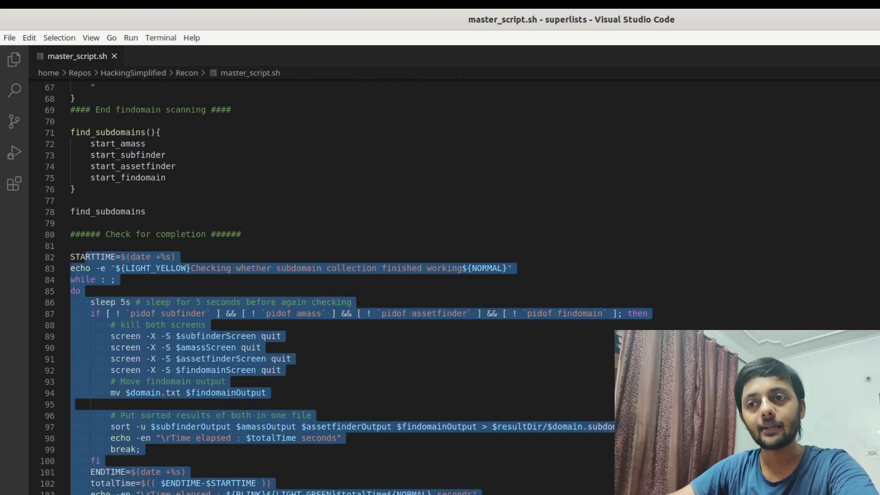
click(152, 462)
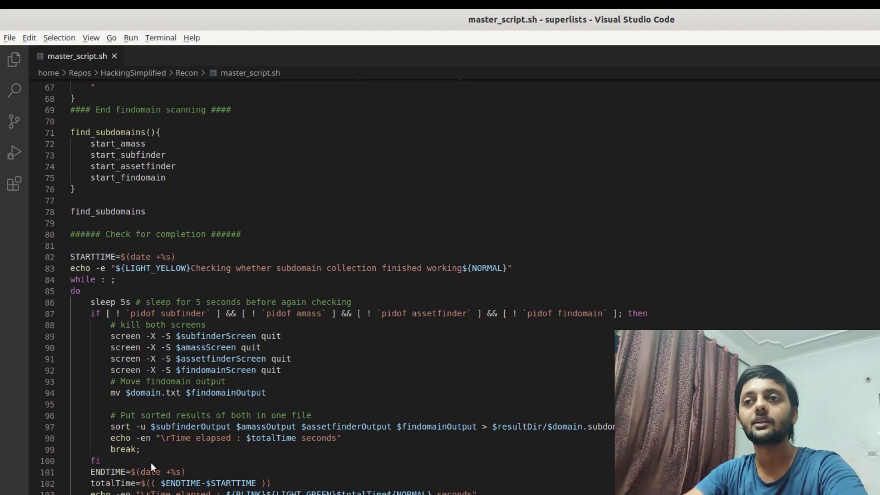
key(alt+Tab)
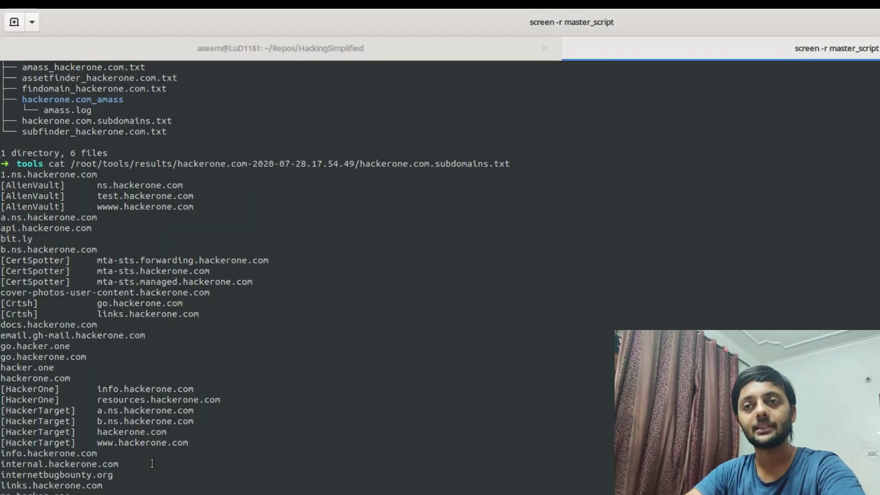
Step: Exit the master_script screen and run screen -ls, leaving only the amass session
key(F11)
text(s)
key(BackSpace)
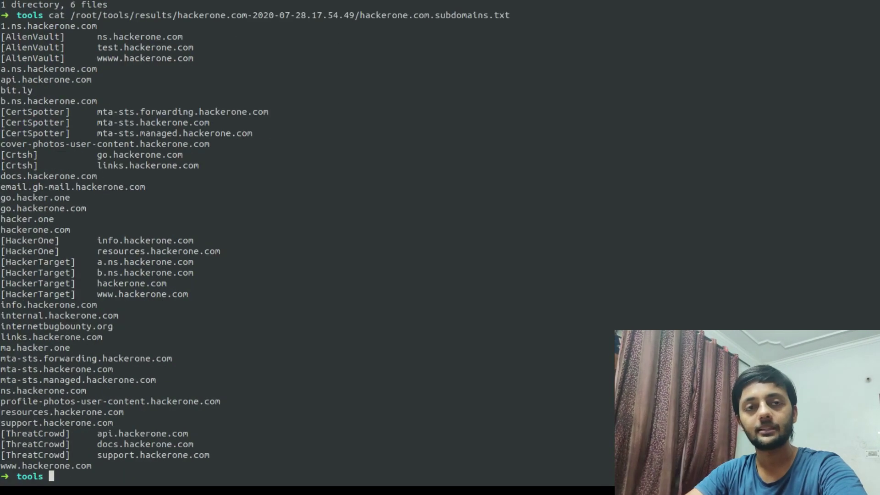
key(ctrl+d)
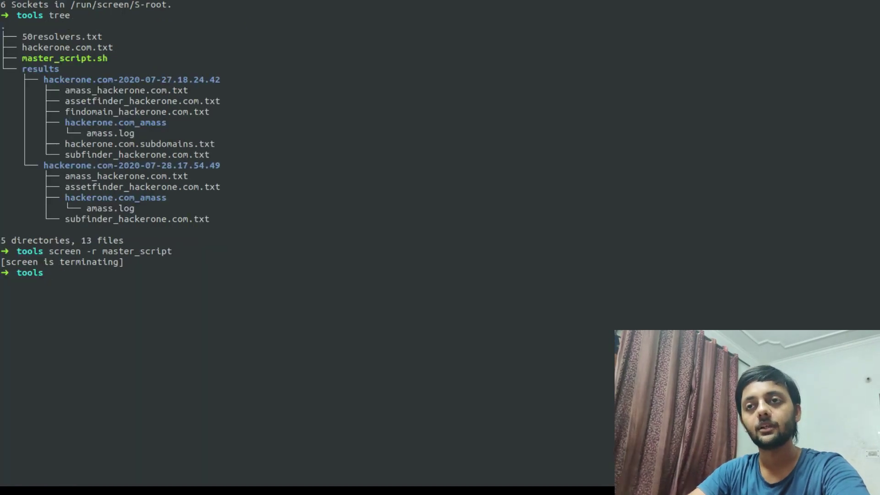
text(scree)
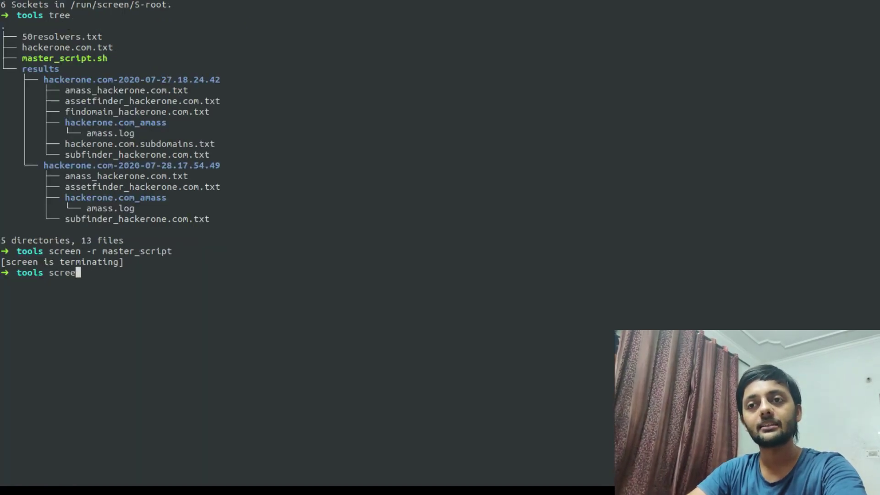
text(n -ls)
key(Return)
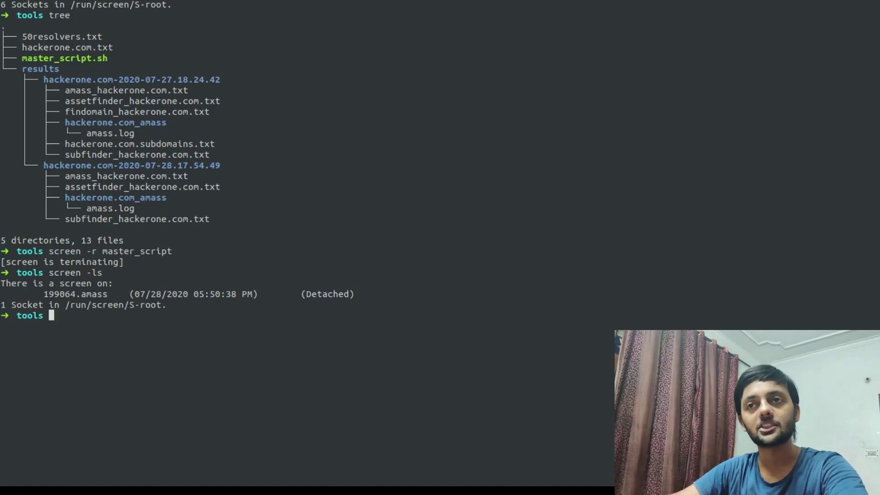
drag(56, 89, 172, 121)
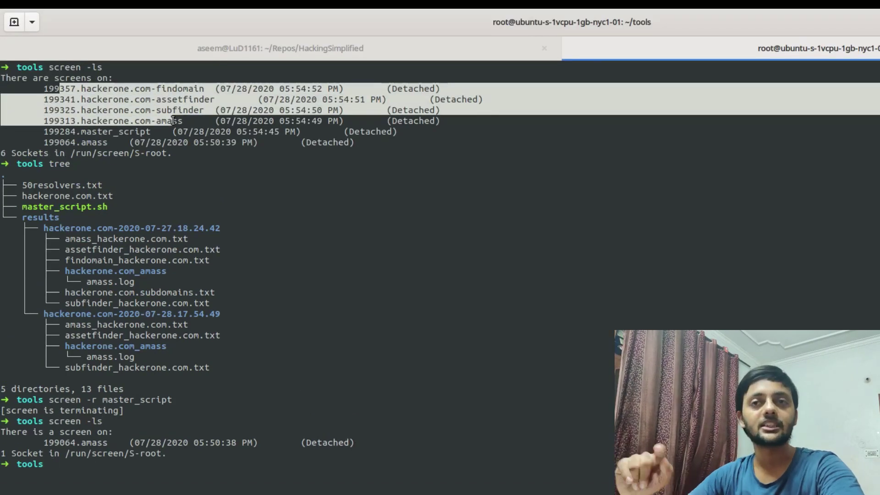
Step: Back in master_script.sh, highlight the pidof checks for subfinder, findomain, assetfinder and amass
key(alt+Tab)
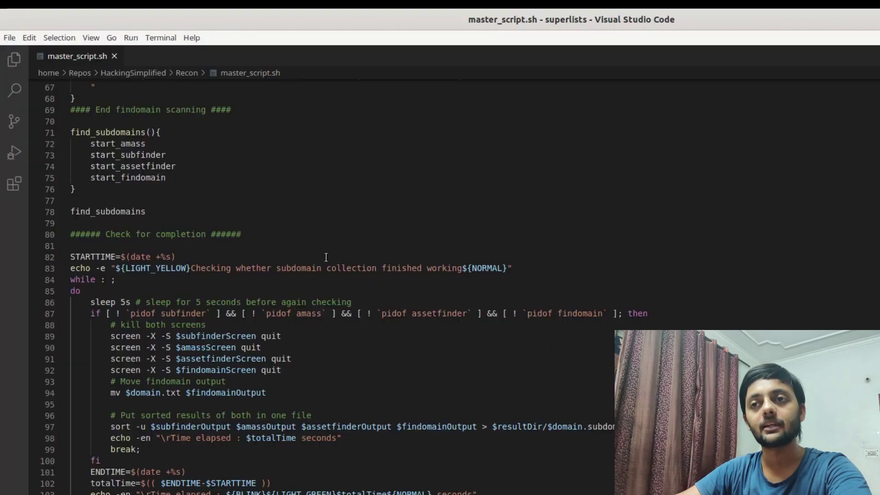
drag(108, 336, 289, 336)
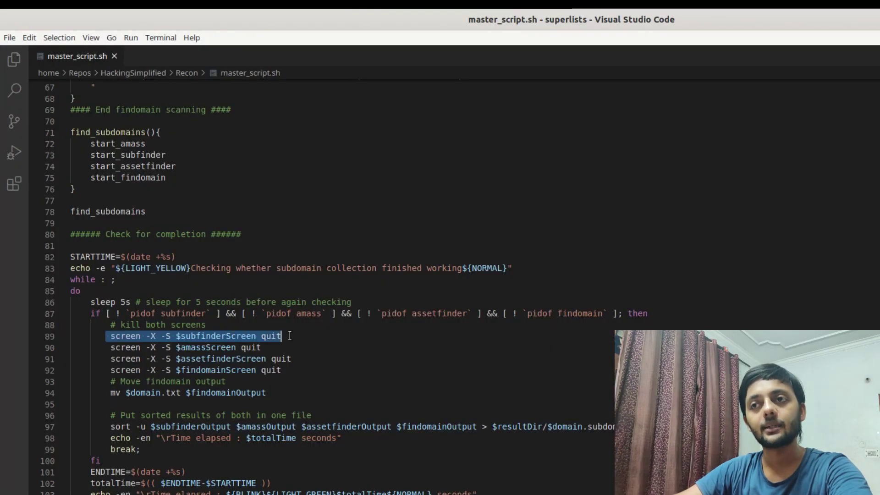
click(103, 347)
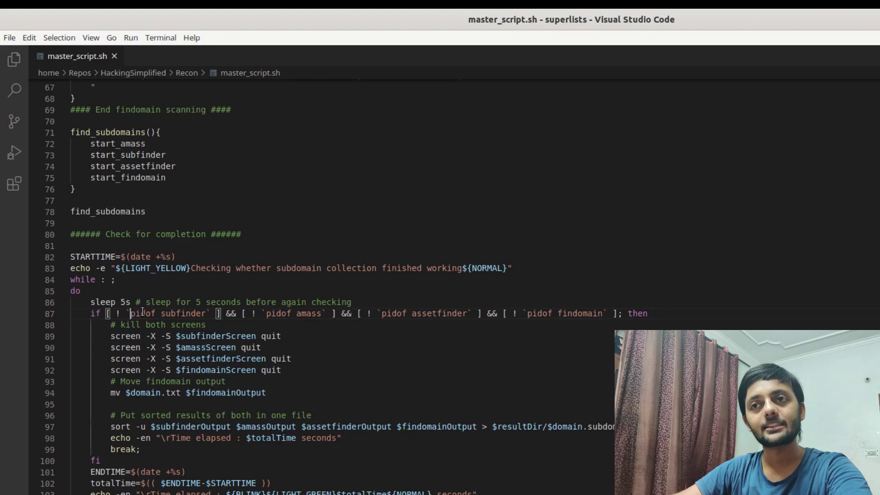
drag(131, 313, 156, 314)
double_click(177, 314)
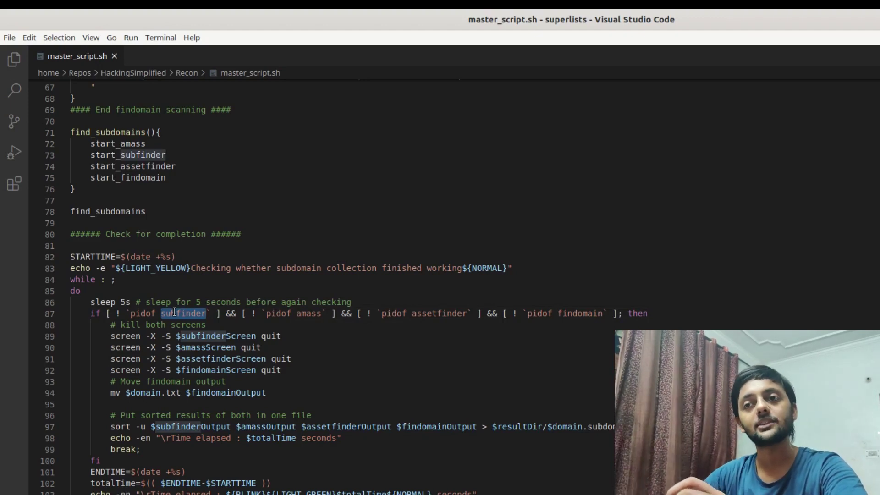
double_click(142, 314)
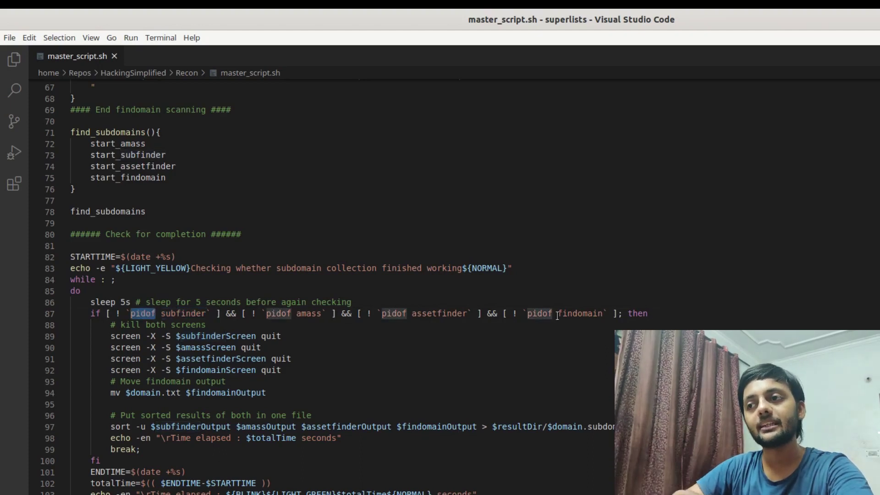
double_click(582, 314)
double_click(438, 313)
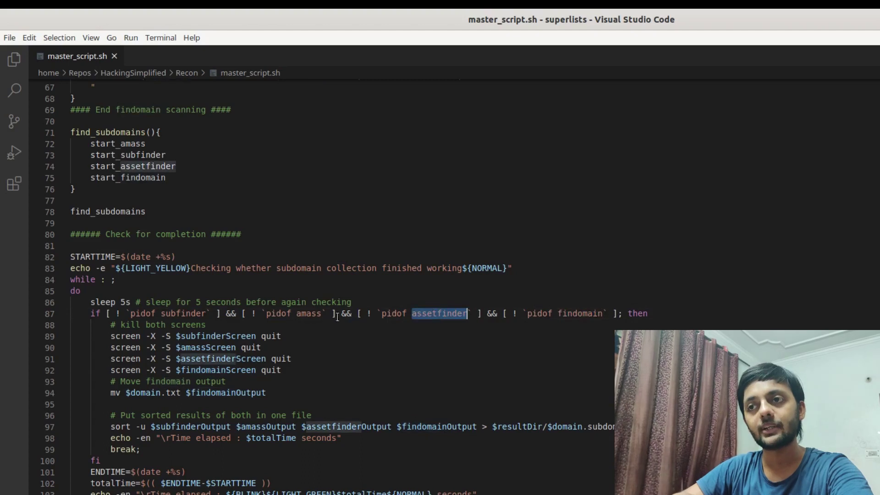
double_click(308, 313)
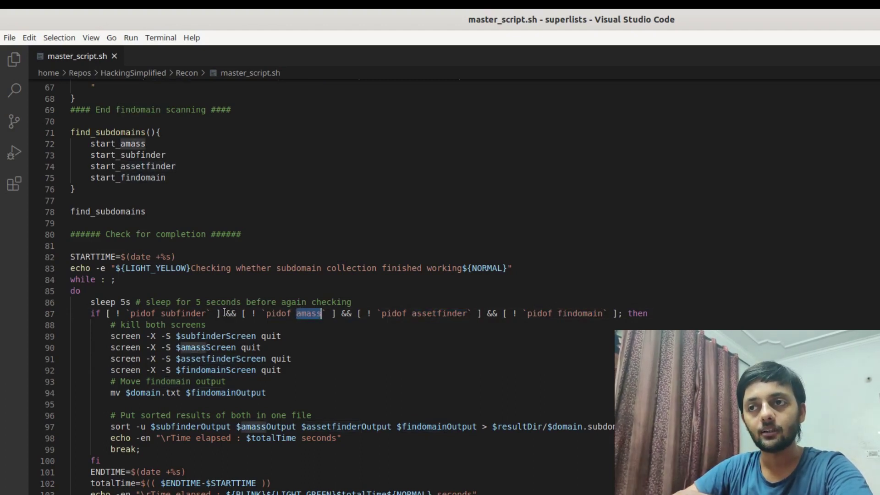
Step: Append a copy of the amass pidof clause on line 87, then undo it and save
drag(225, 313, 337, 313)
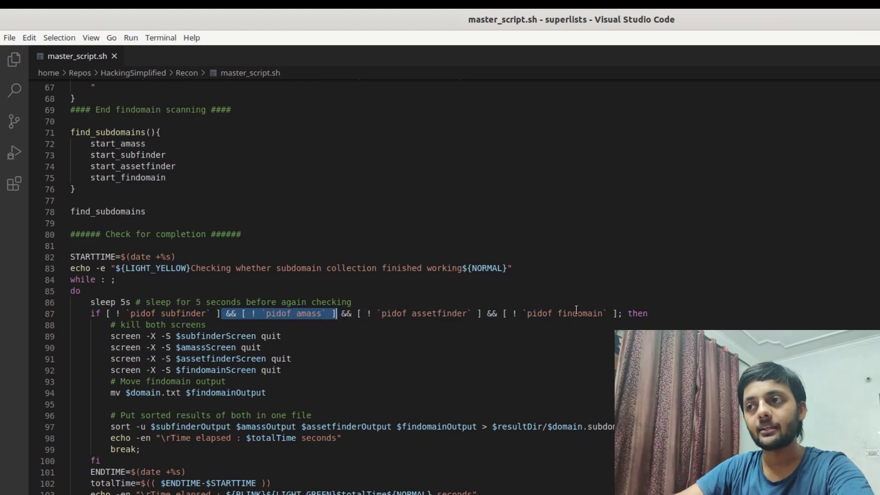
key(ctrl+c)
click(618, 314)
key(ctrl+v)
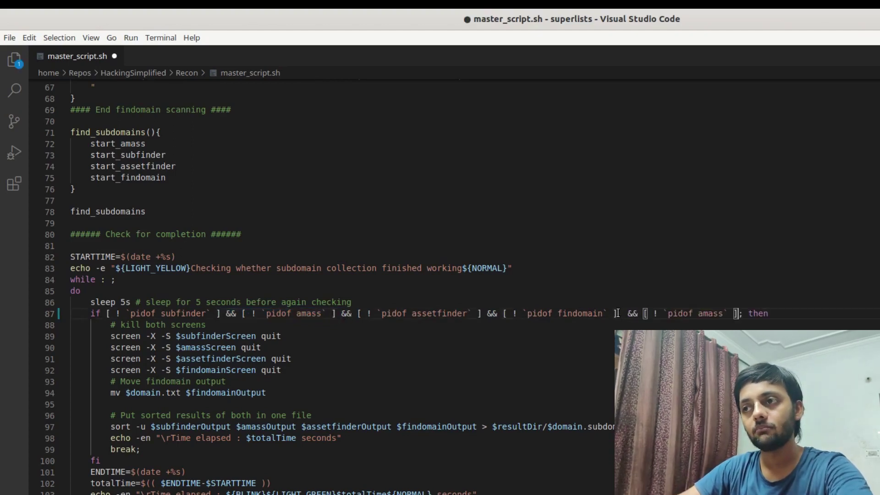
double_click(711, 313)
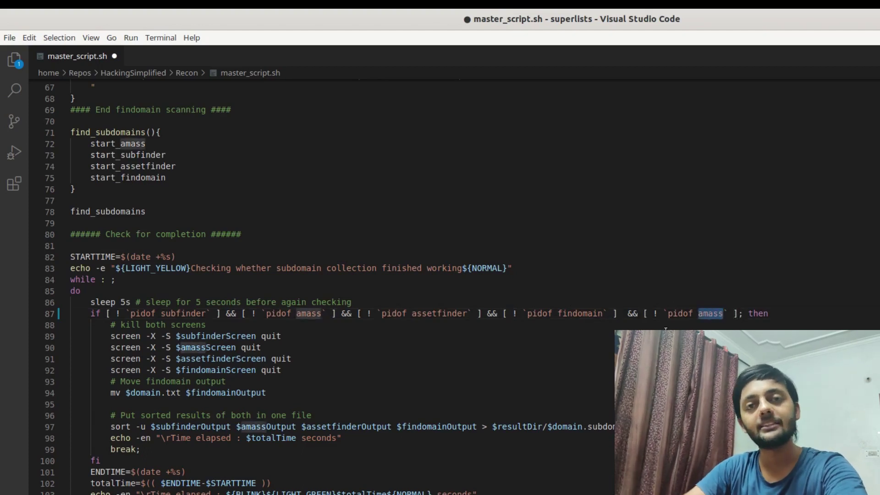
text(new_to)
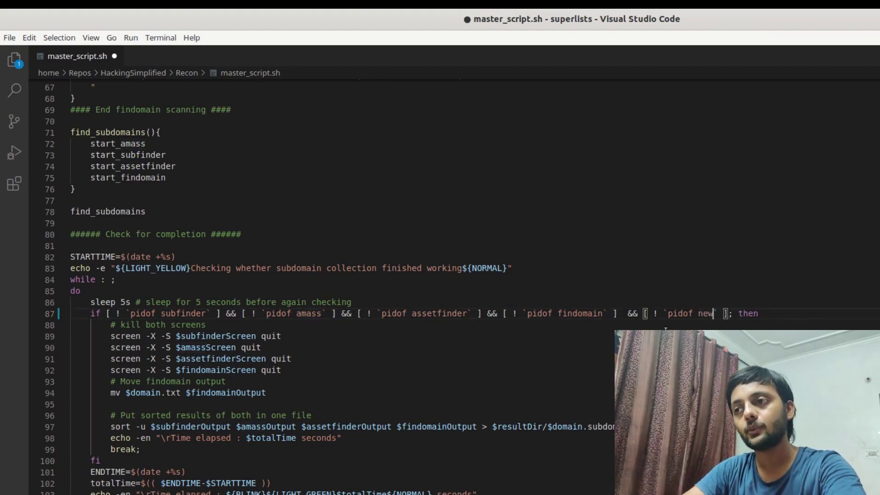
text(ol)
key(ctrl+z)
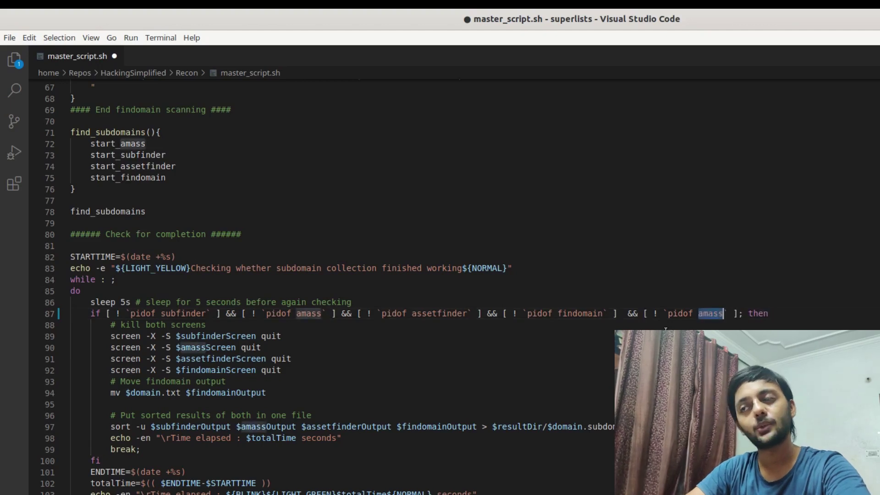
key(ctrl+z)
key(ctrl+s)
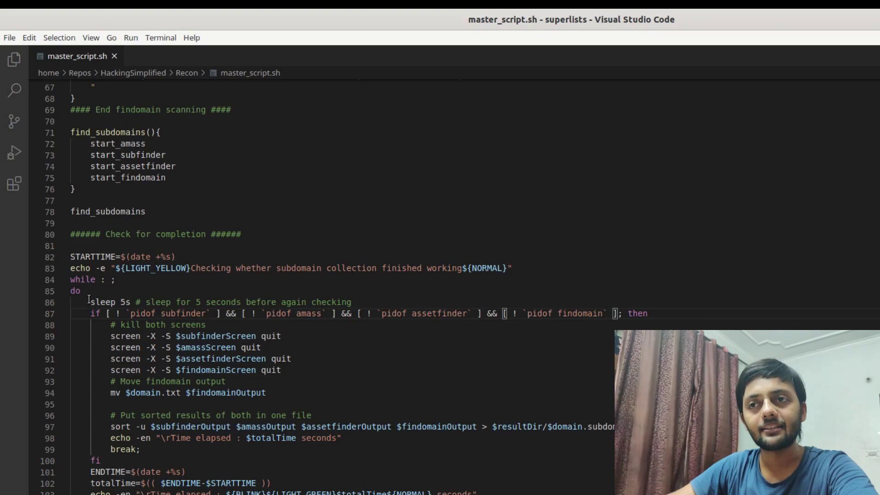
drag(91, 302, 142, 303)
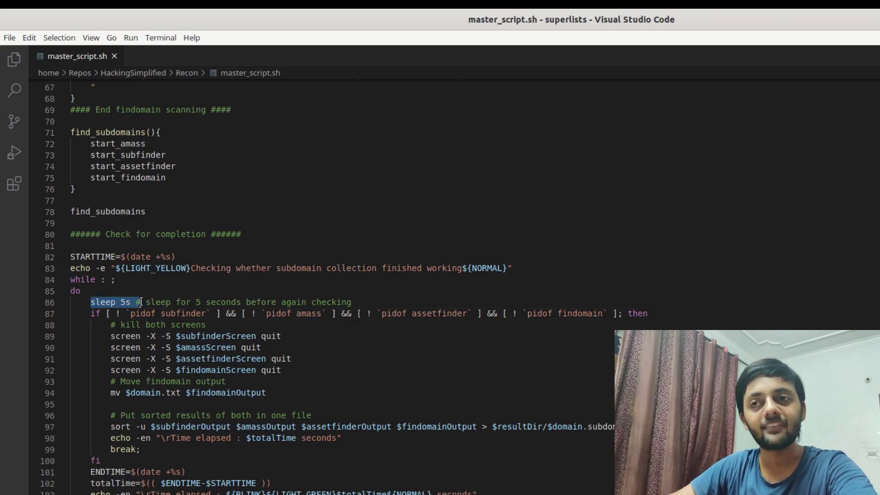
mouse_move(71, 280)
mouse_down()
mouse_move(115, 280)
mouse_move(101, 302)
mouse_up()
click(76, 291)
click(100, 302)
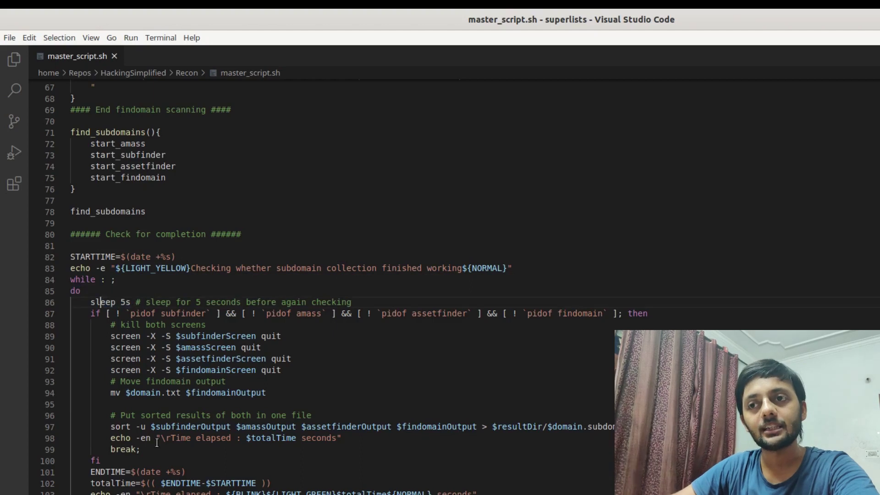
mouse_move(353, 302)
mouse_down()
mouse_move(100, 314)
mouse_move(281, 370)
mouse_up()
click(200, 370)
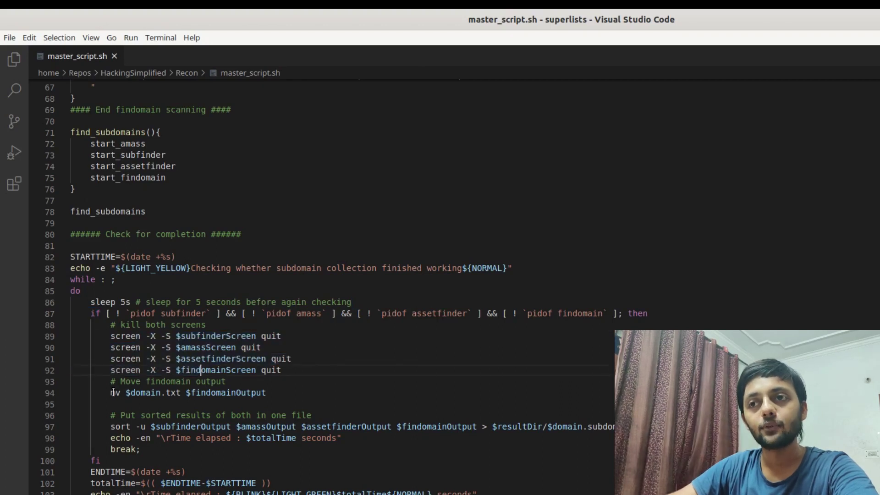
drag(111, 393, 201, 393)
click(166, 393)
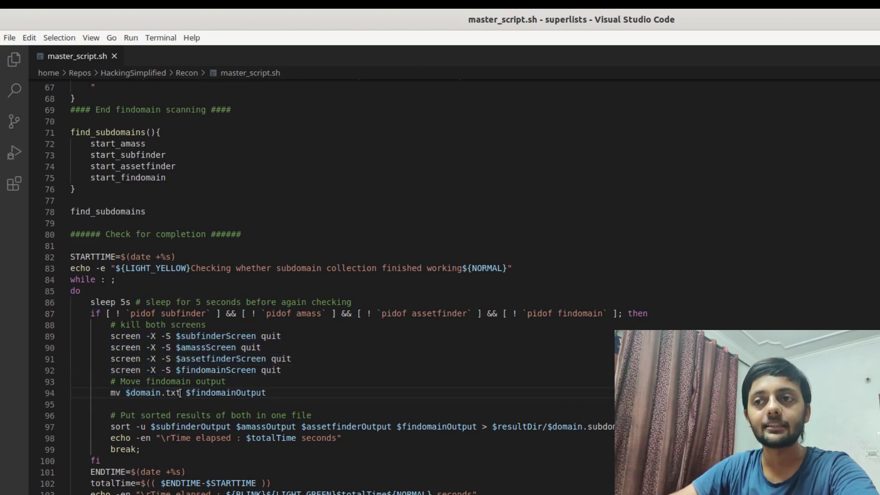
double_click(170, 392)
double_click(161, 382)
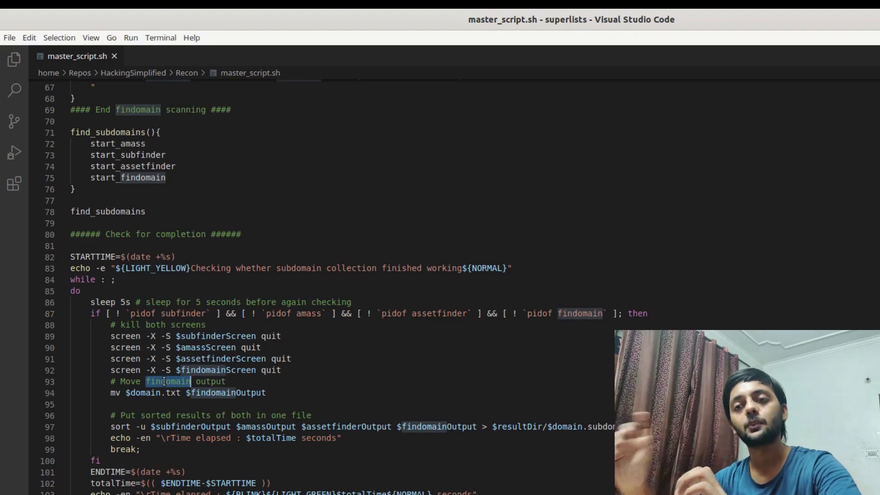
click(127, 393)
drag(127, 393, 181, 393)
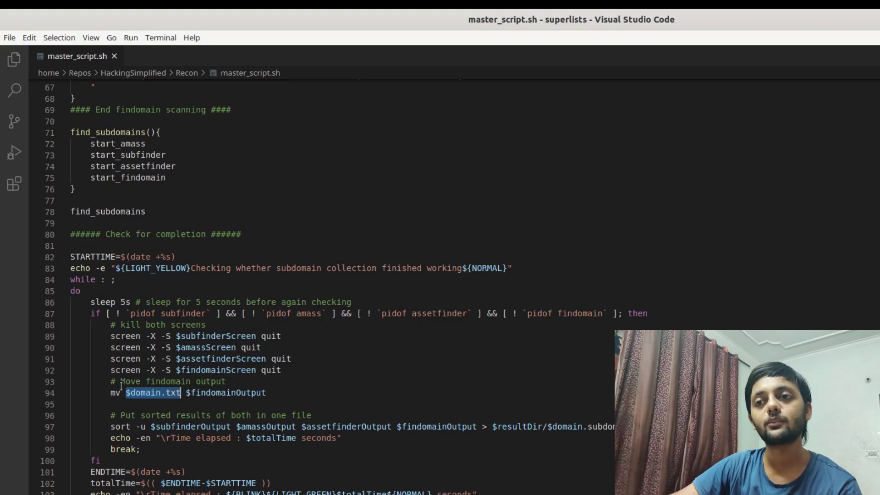
double_click(205, 391)
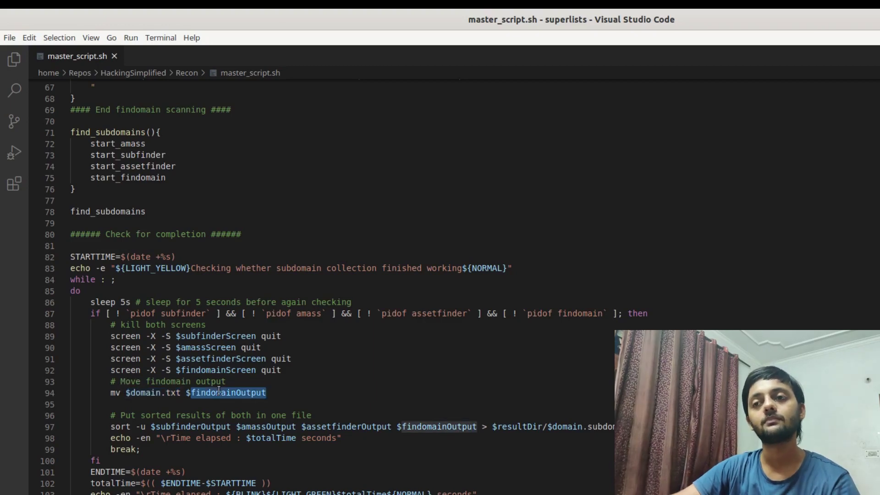
scroll(217, 385, up, 5)
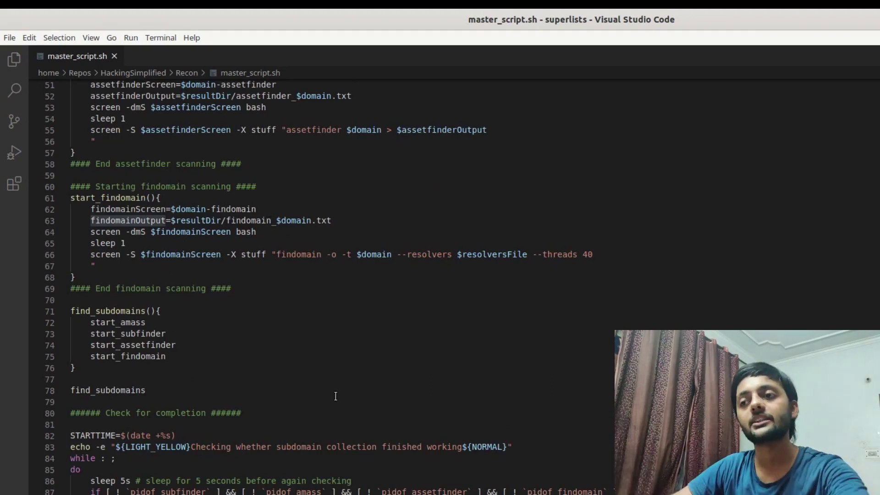
scroll(321, 318, down, 6)
scroll(322, 316, up, 4)
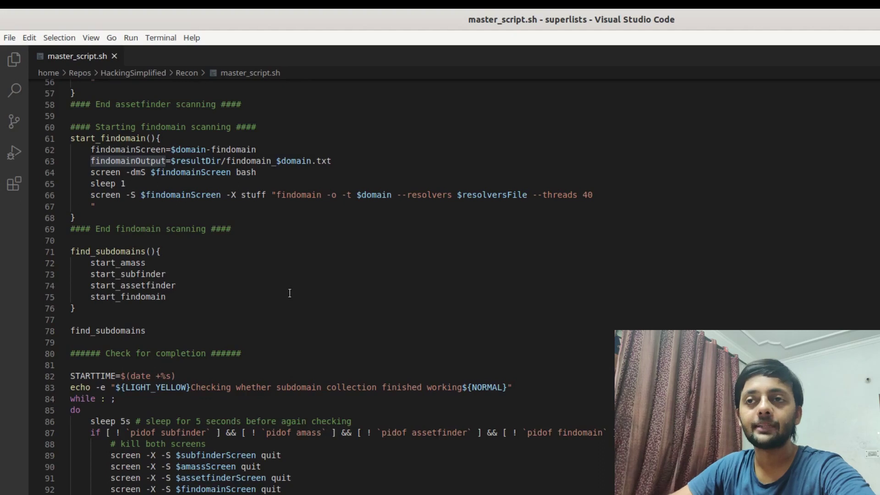
scroll(290, 293, up, 1)
double_click(152, 191)
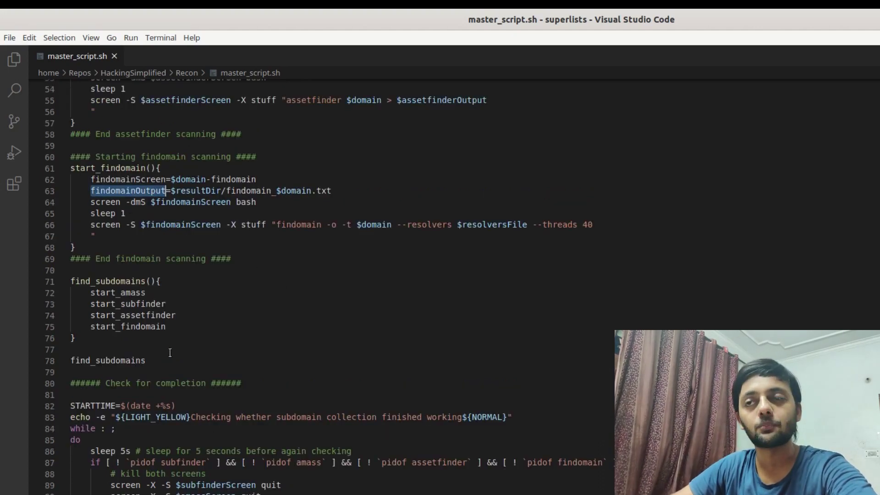
scroll(182, 371, down, 1)
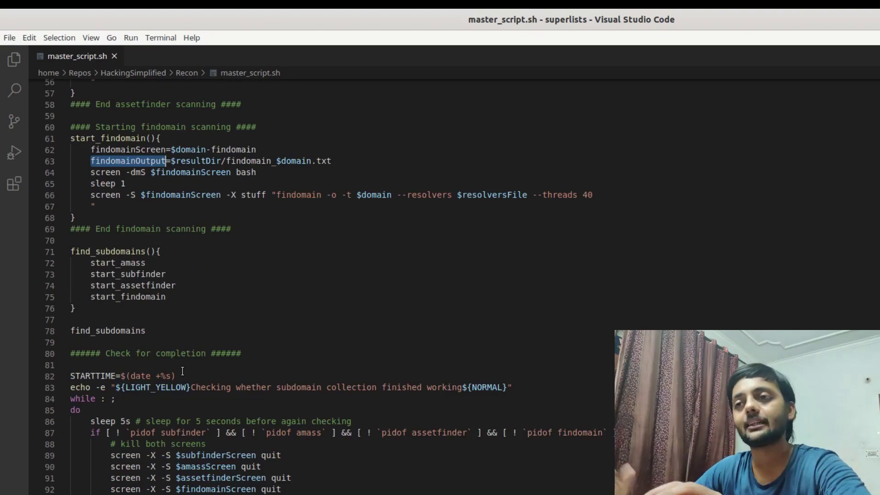
scroll(182, 371, down, 3)
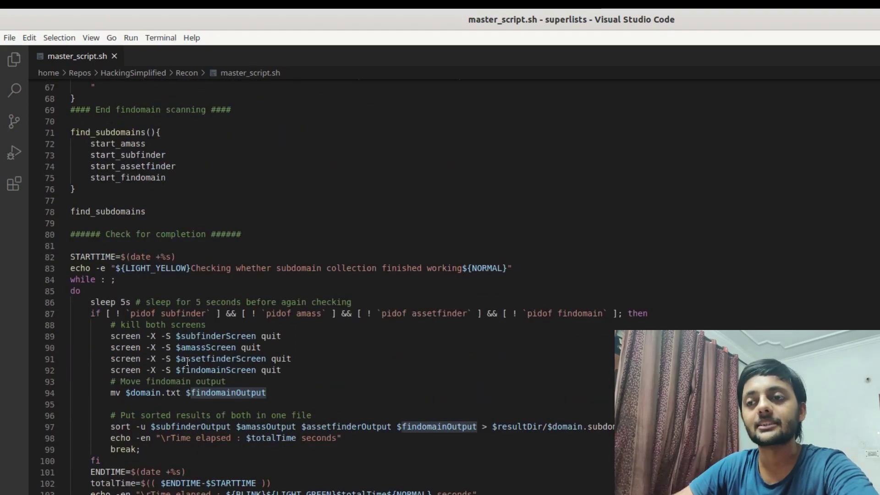
scroll(184, 365, down, 2)
scroll(187, 362, down, 2)
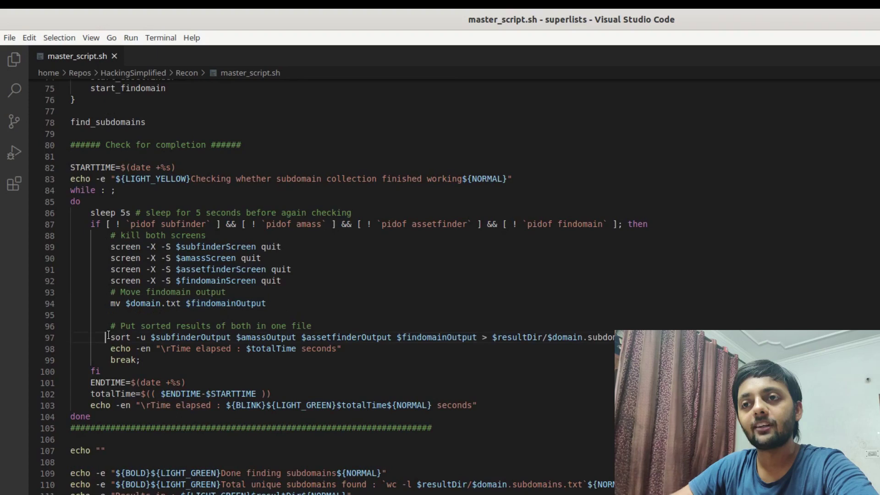
Step: Highlight the sort -u merge of the four tool outputs into the $domain subdomains file
drag(111, 336, 142, 336)
click(149, 338)
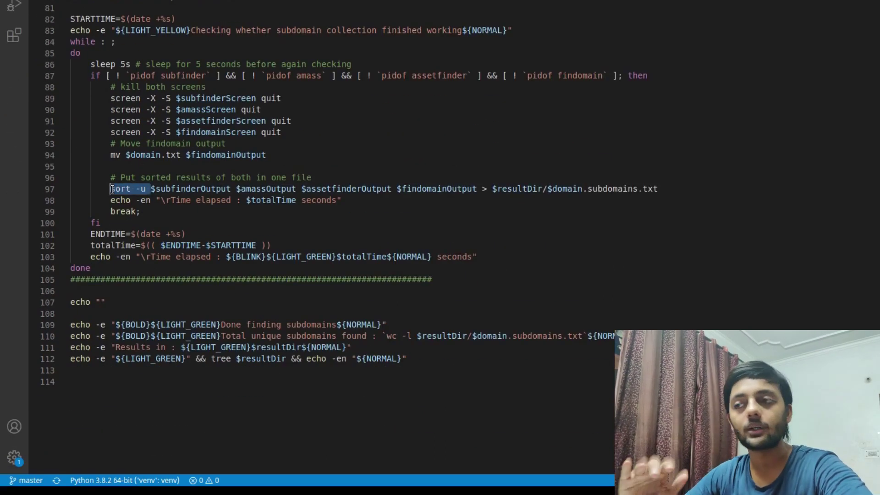
double_click(195, 177)
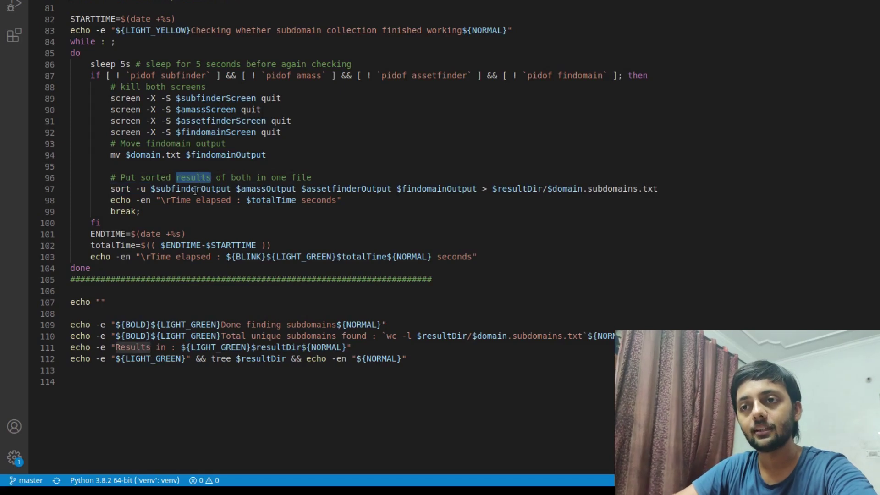
drag(152, 188, 478, 188)
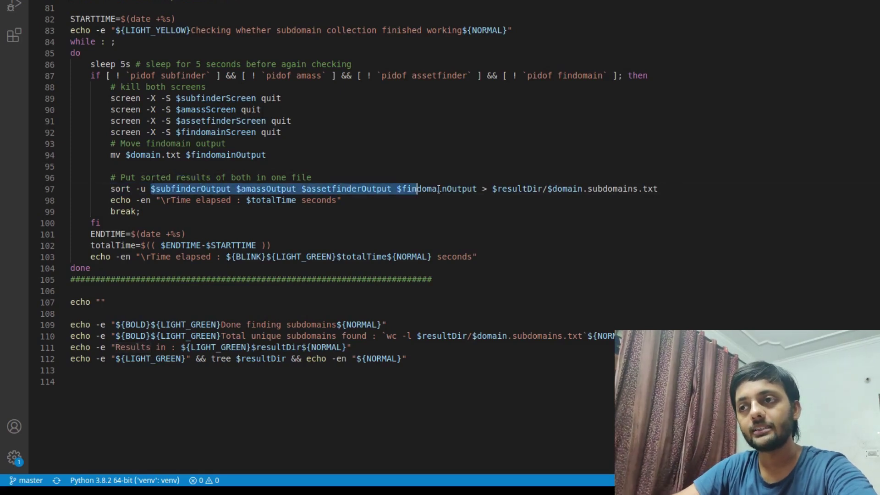
click(478, 189)
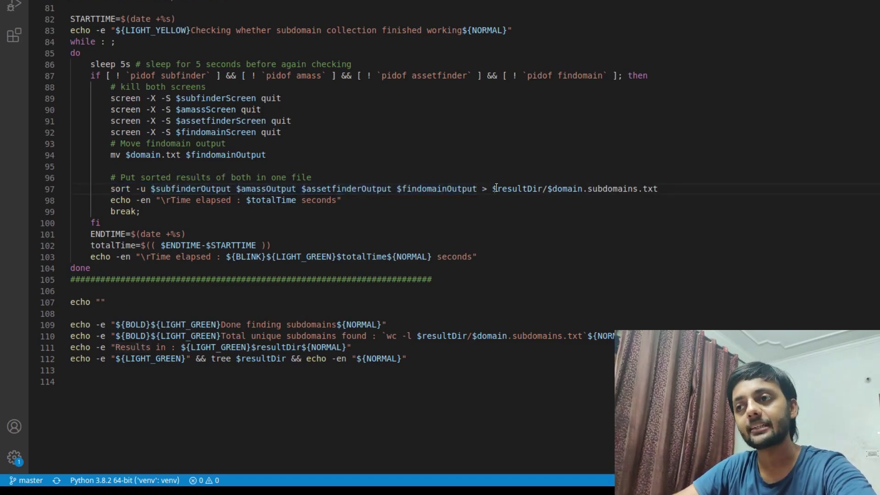
double_click(512, 189)
double_click(565, 189)
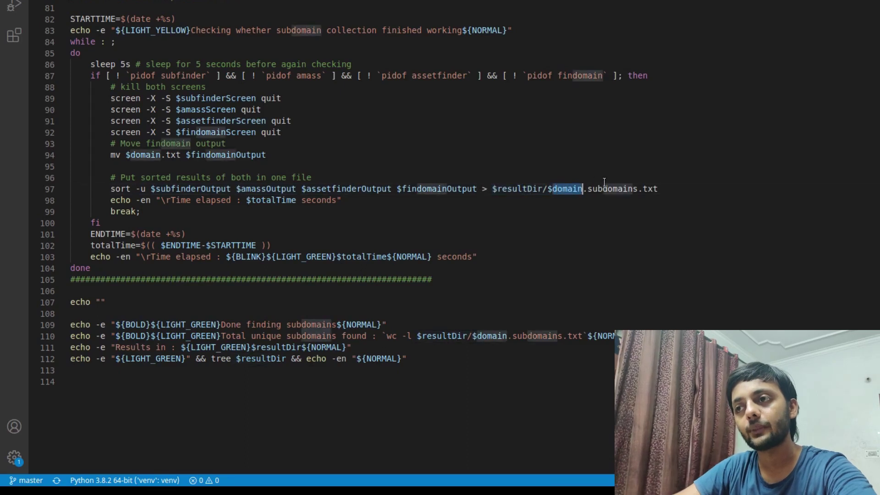
double_click(612, 188)
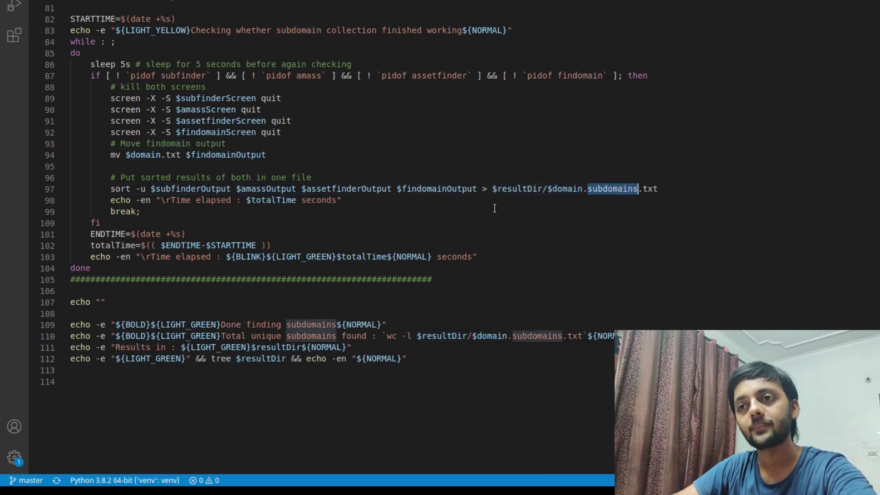
Step: Highlight the elapsed-time message, totalTime, date call, break and STARTTIME, then switch to the terminal
drag(111, 200, 342, 200)
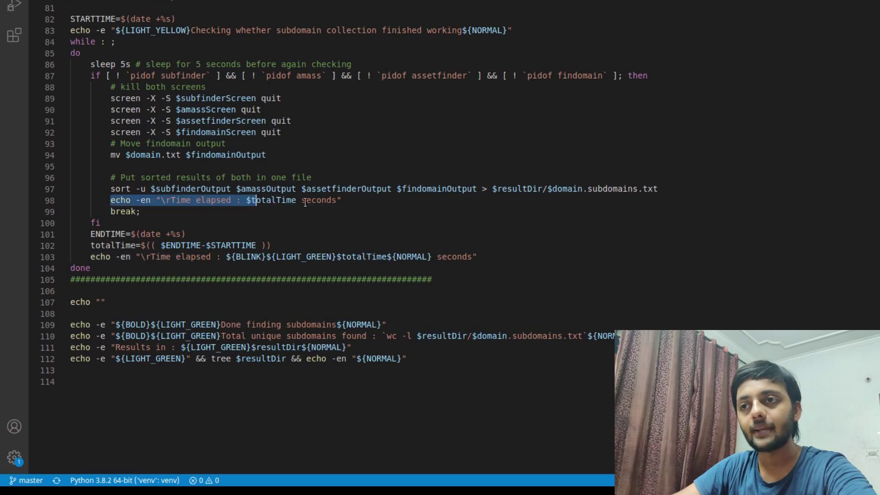
double_click(292, 199)
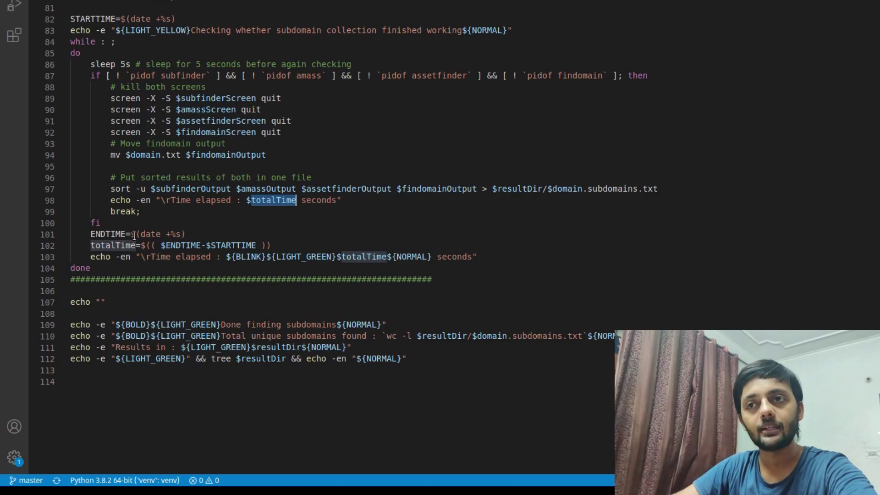
drag(131, 233, 186, 234)
double_click(118, 212)
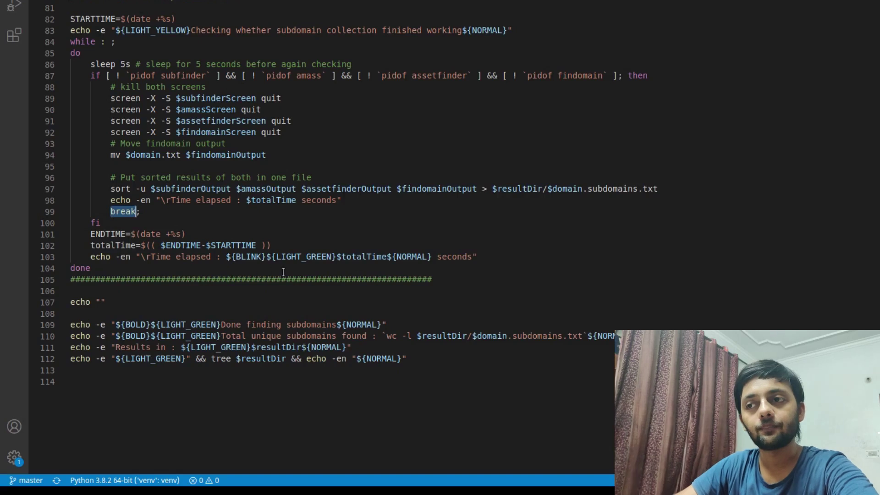
triple_click(89, 257)
click(211, 245)
double_click(211, 245)
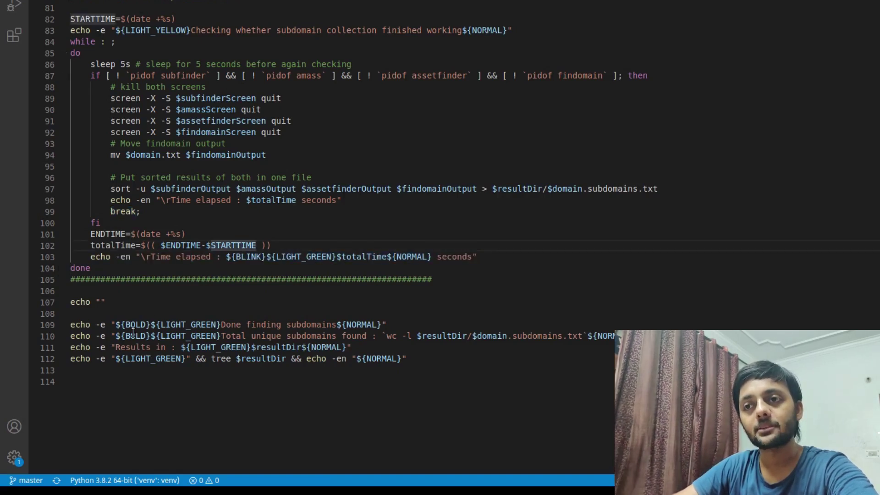
scroll(205, 309, down, 3)
double_click(262, 236)
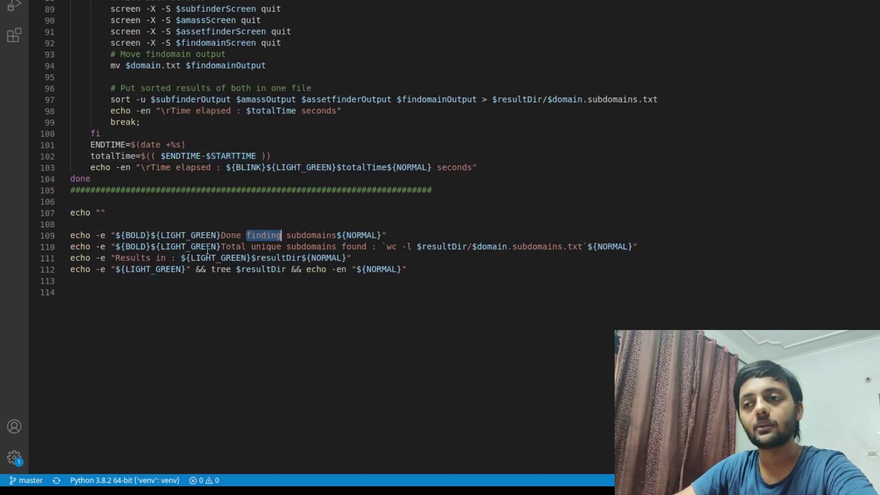
scroll(208, 262, up, 5)
scroll(208, 262, up, 5)
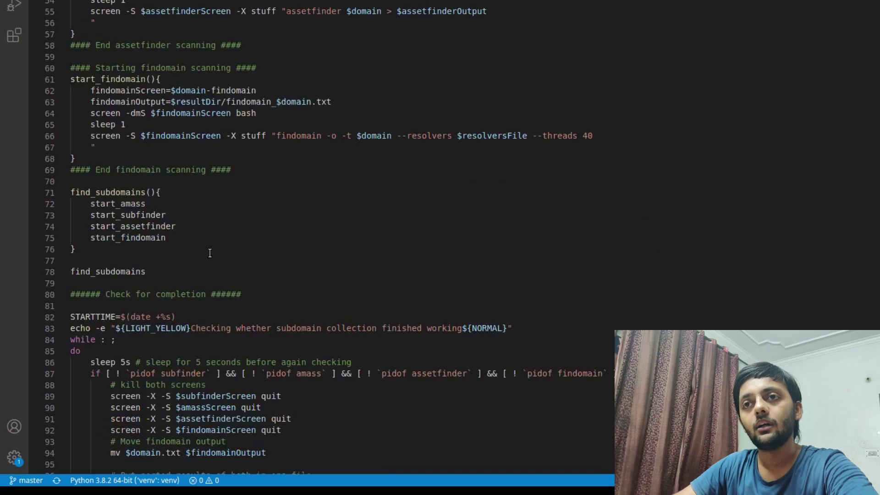
scroll(210, 255, up, 5)
scroll(211, 247, up, 9)
key(alt+Tab)
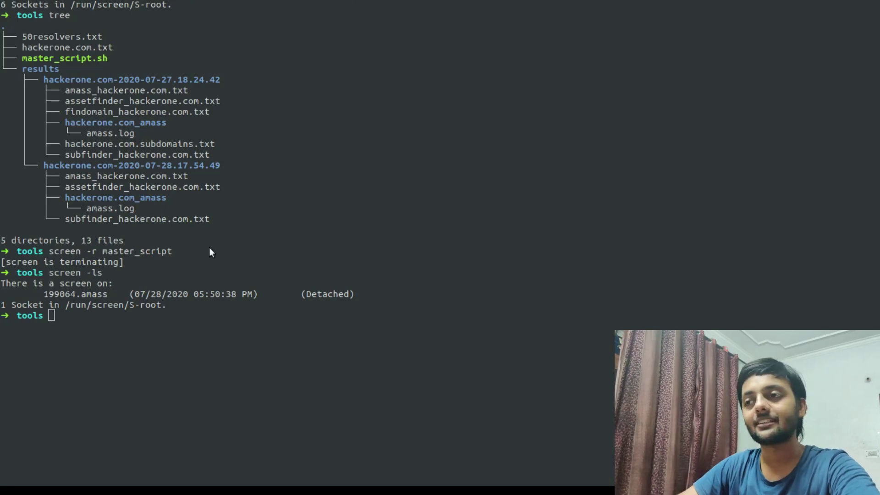
Step: Switch from the terminal to the browser's recon notes listing the tool commands
key(alt+Tab)
key(alt+Tab)
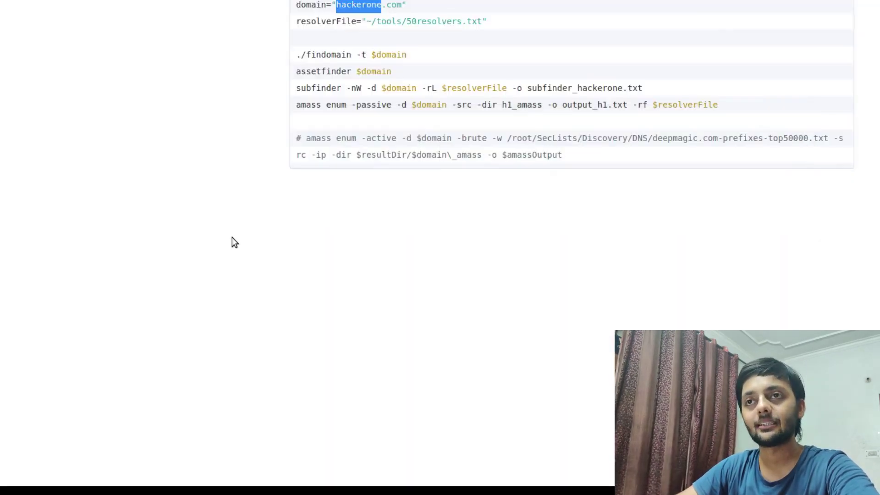
key(alt+Tab)
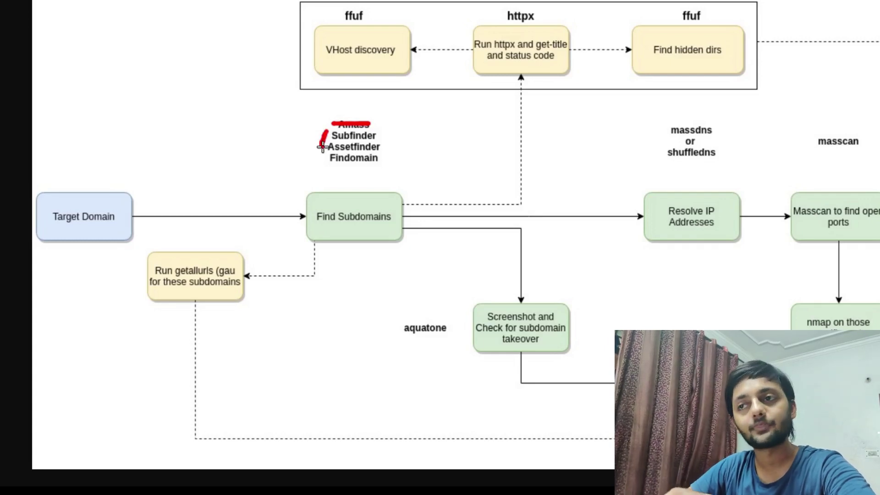
drag(331, 167, 375, 167)
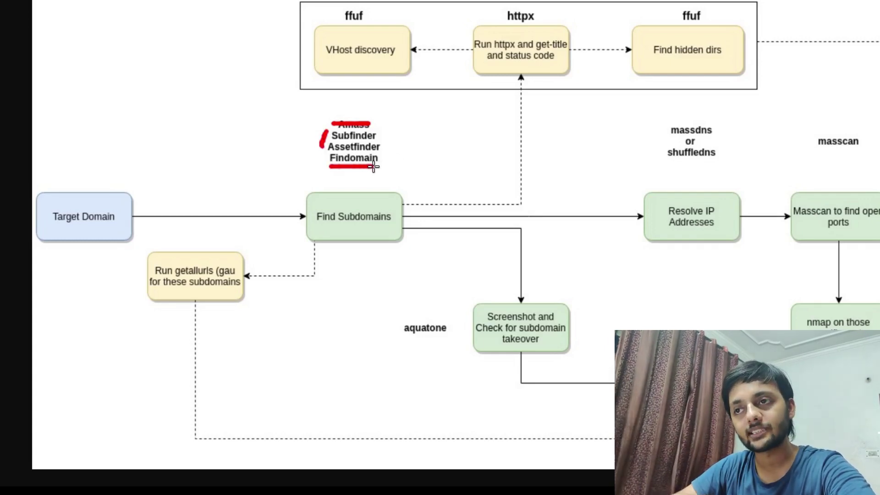
mouse_move(376, 107)
mouse_down()
mouse_move(366, 278)
mouse_move(412, 206)
mouse_move(377, 110)
mouse_up()
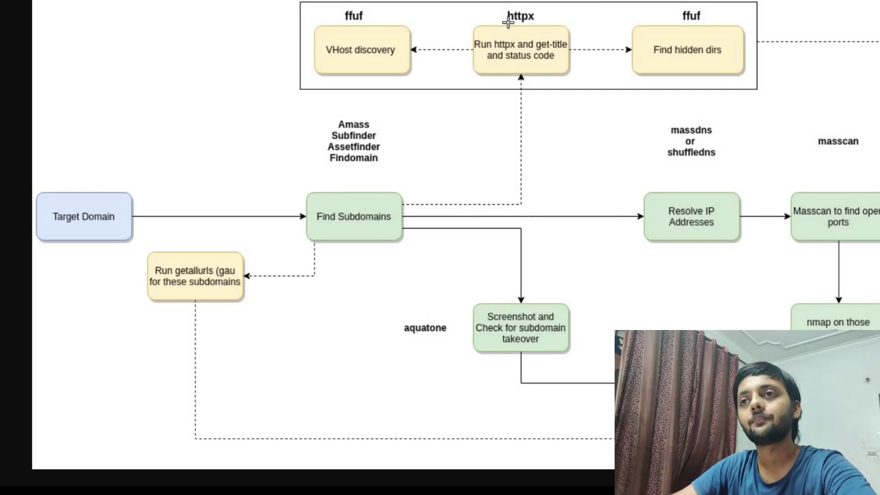
key(ctrl+Tab)
key(ctrl+Tab)
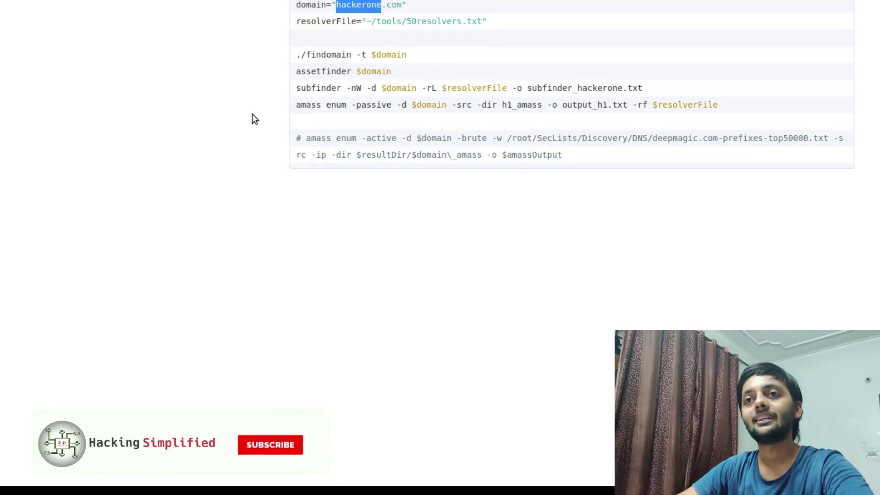
key(ctrl+Tab)
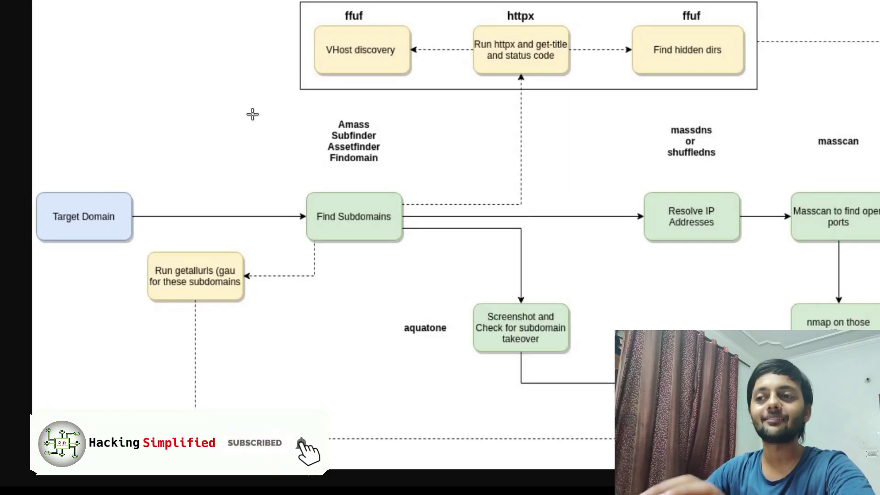